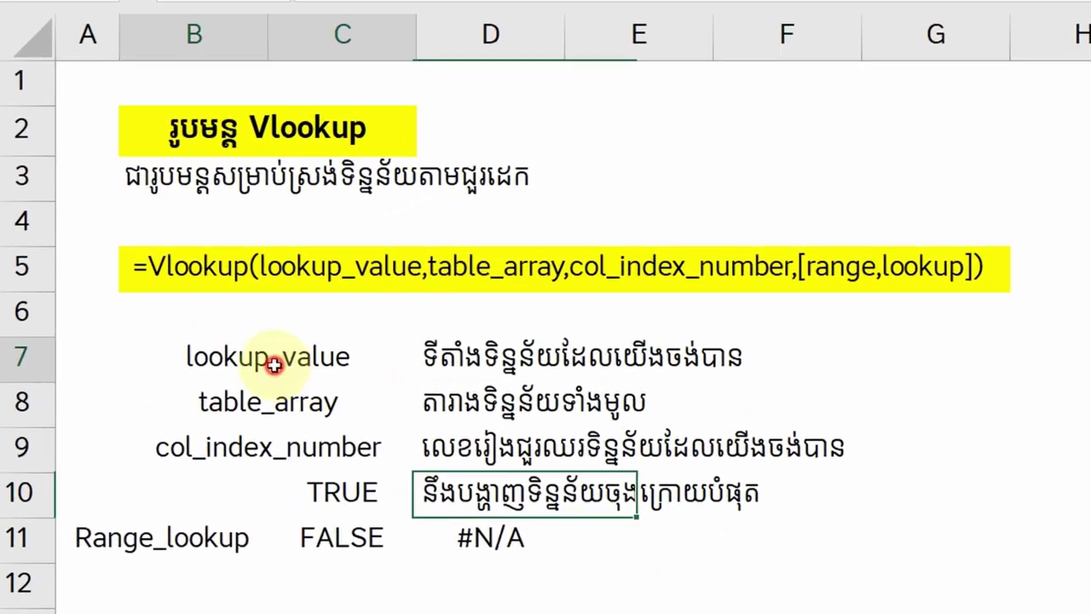
Step: Review the VLOOKUP argument notes and select the explanation block A7:F11
left_click(140, 347)
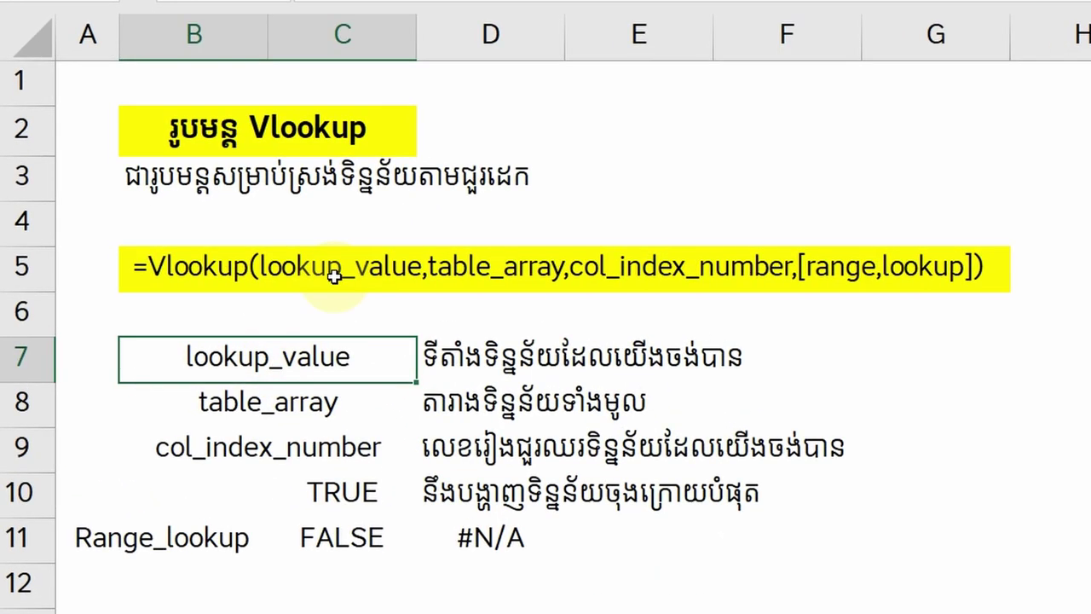
left_click(499, 365)
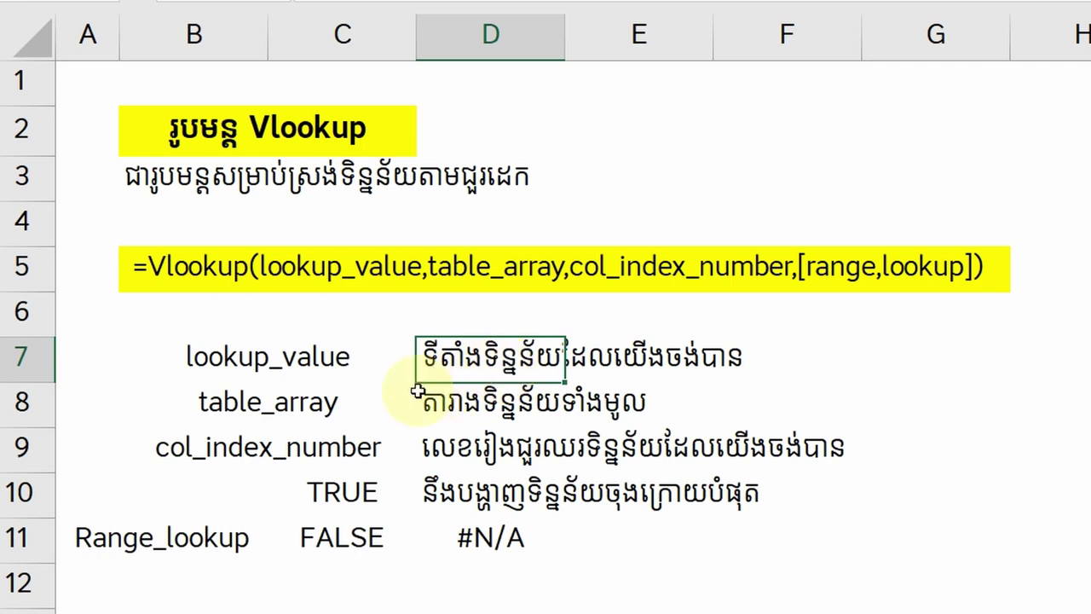
left_click(281, 401)
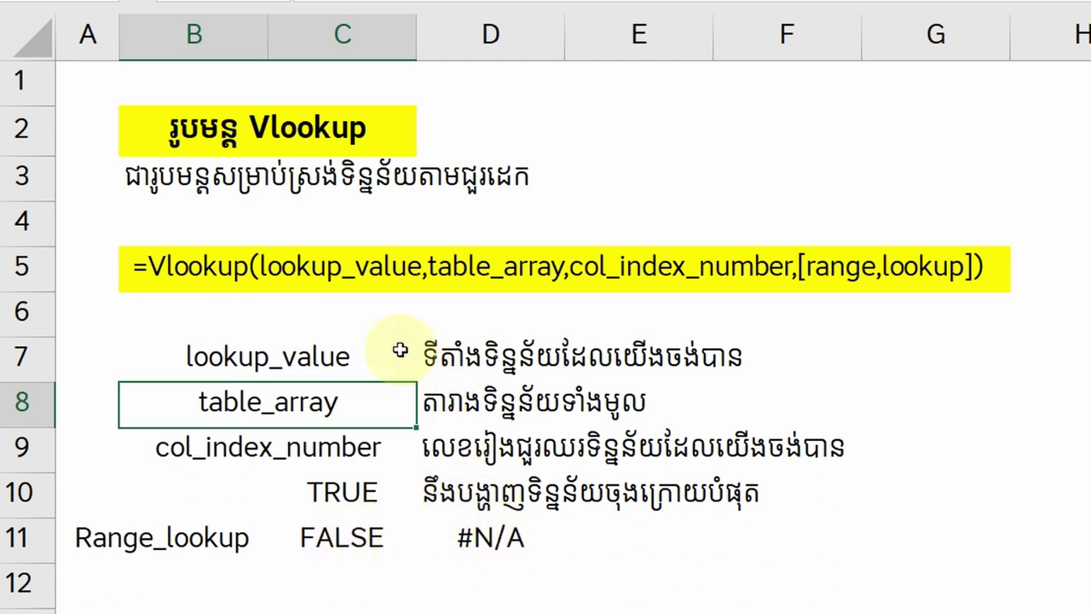
left_click(332, 360)
left_click_drag(335, 360, 736, 521)
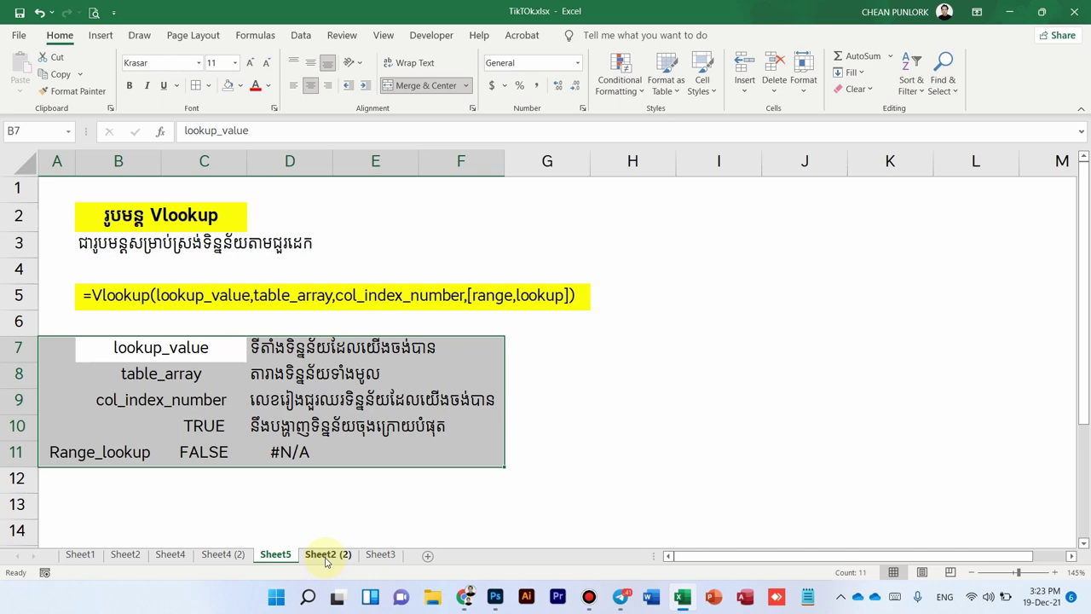
Step: On Sheet2 (2), begin a formula with = in the merged name cell C2:D2
left_click(327, 554)
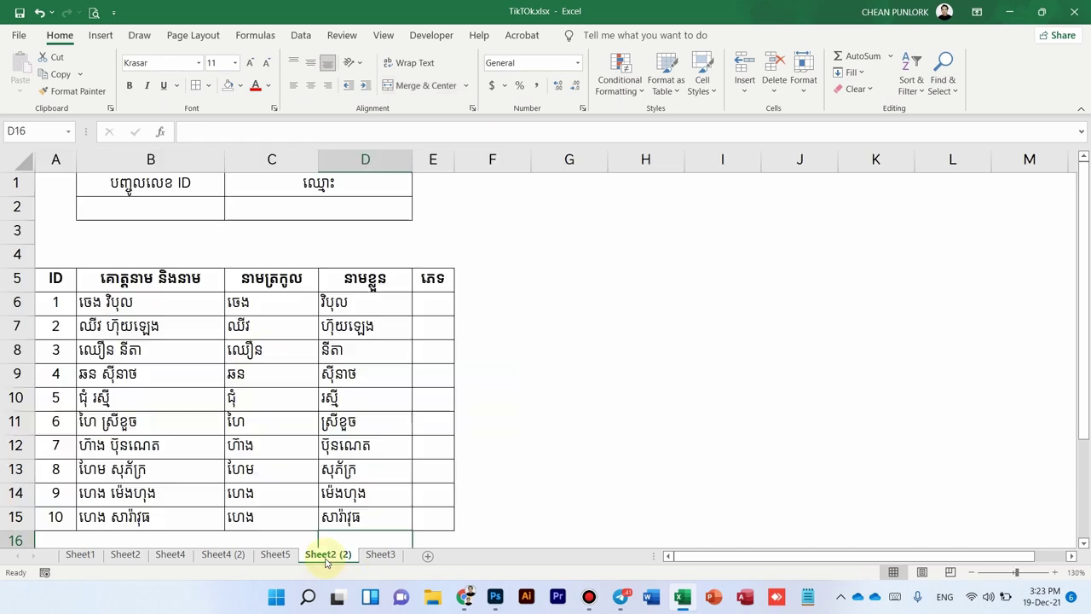
left_click(310, 257)
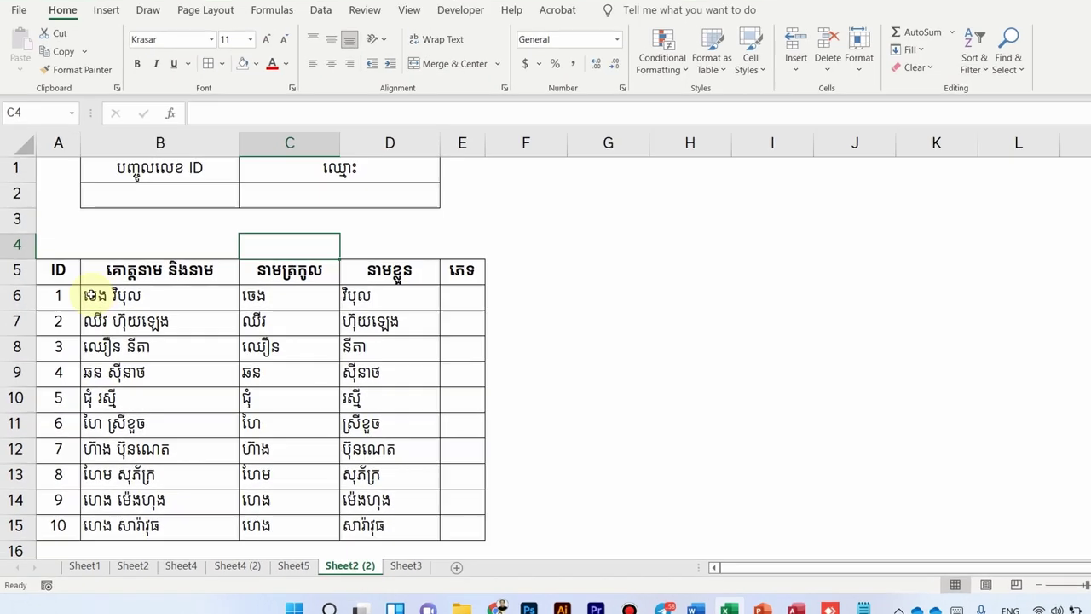
left_click(61, 295)
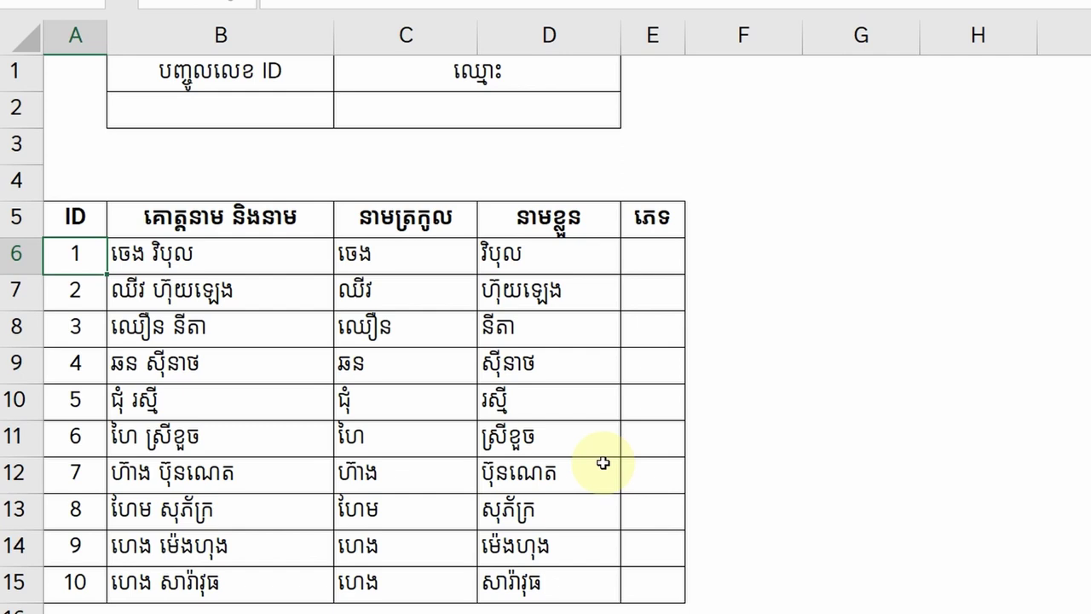
left_click(231, 104)
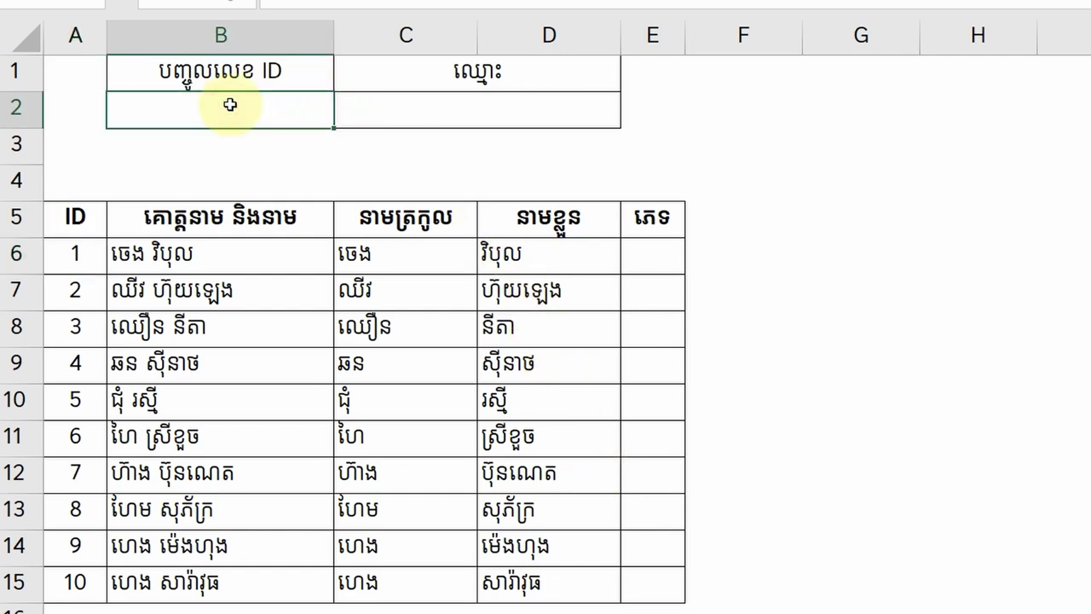
left_click(503, 102)
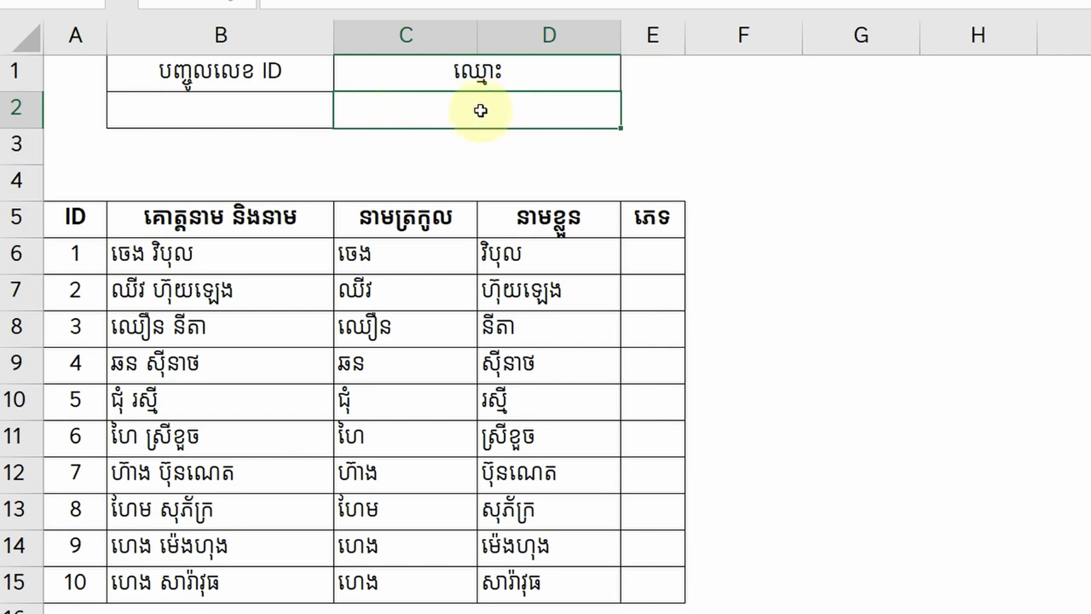
left_click(219, 106)
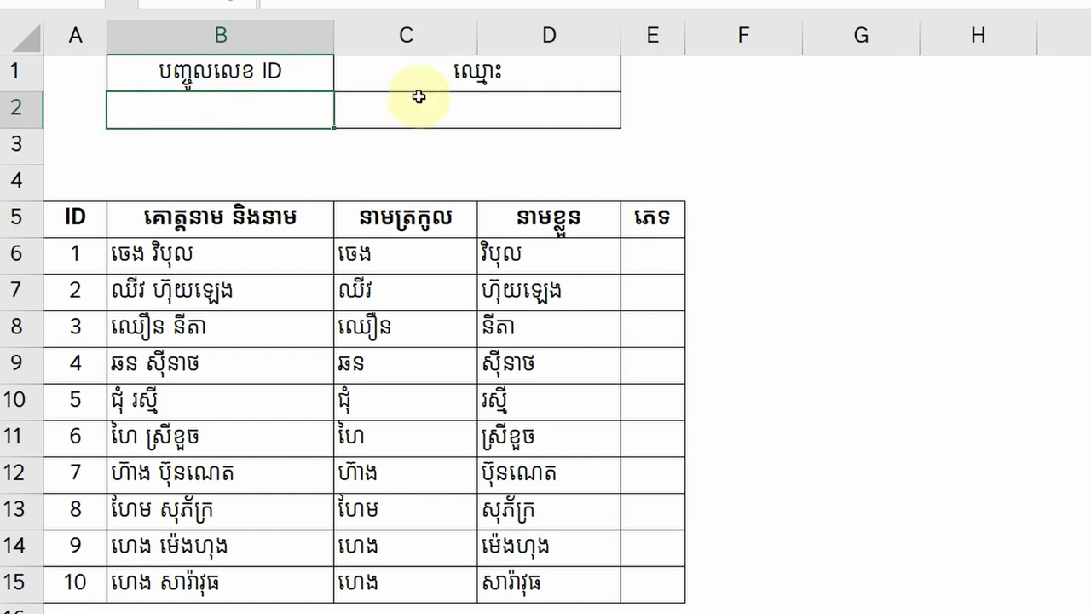
left_click(418, 101)
type("=")
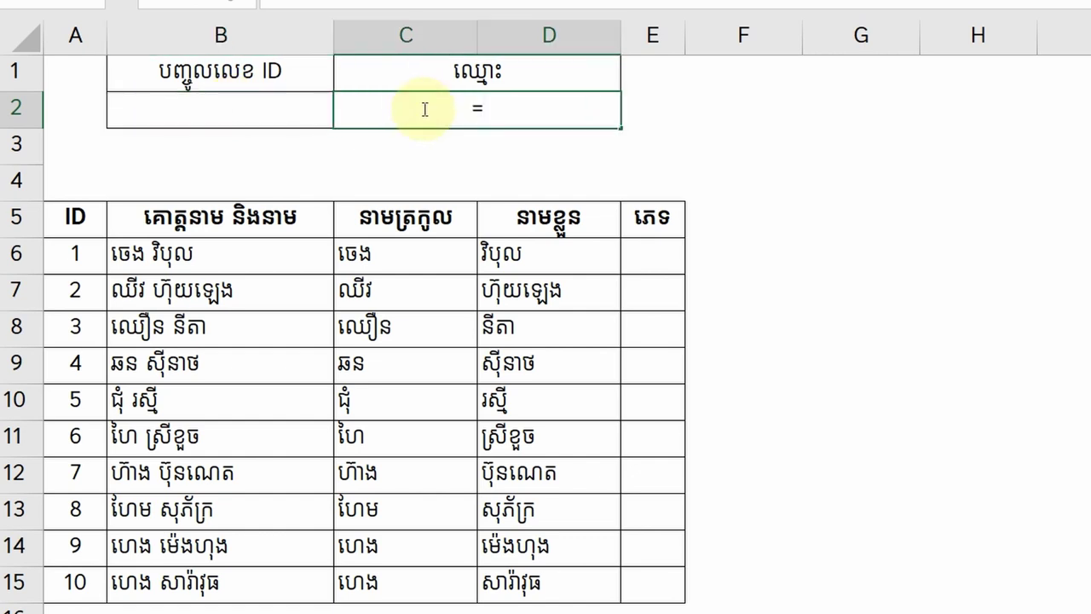
Step: Start the C2 formula as =VLOOKUP with B2 as the lookup value
type("vloo")
key("Tab")
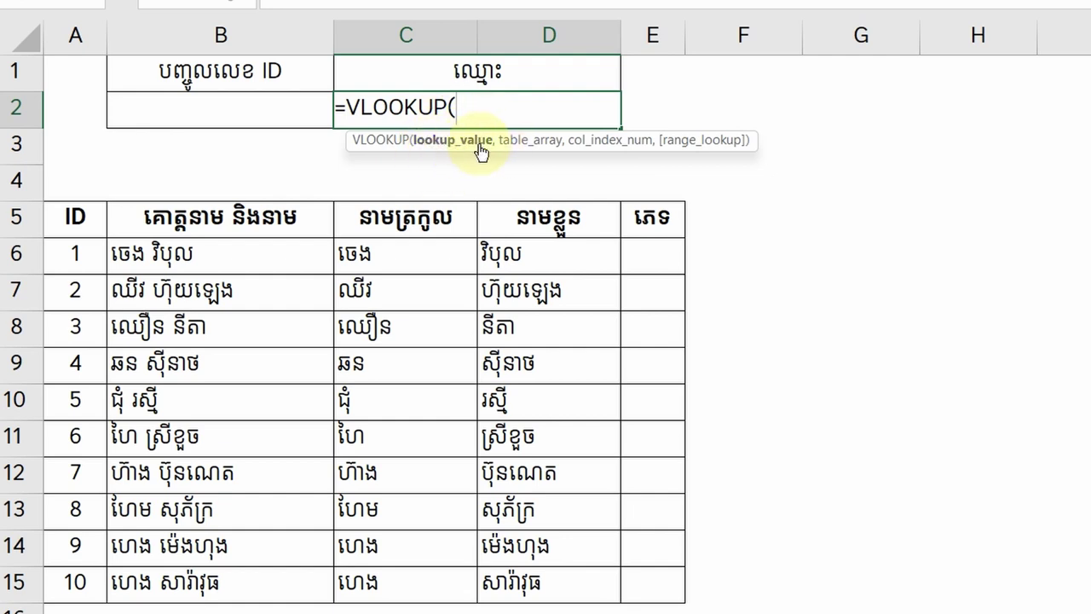
left_click(240, 114)
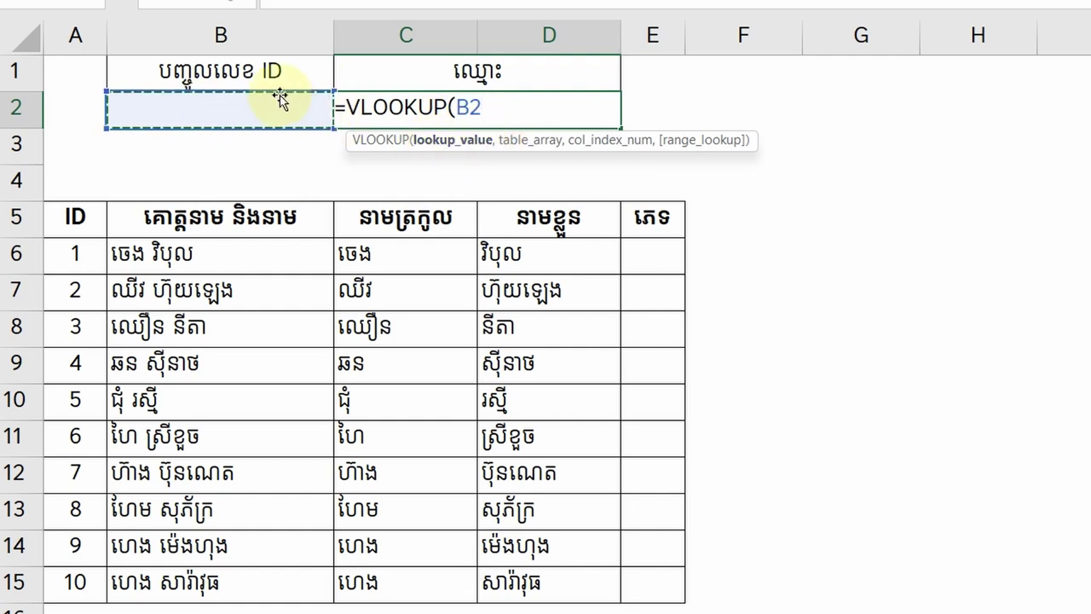
type(",")
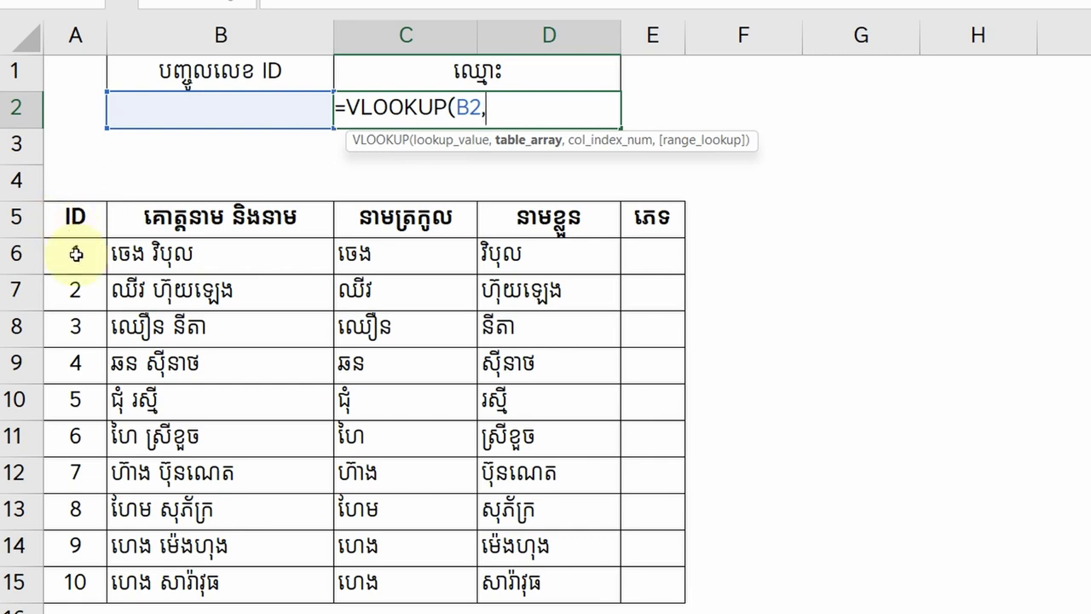
Step: Set the table_array to A6:B15 after trying wider and alternative ranges
mouse_move(75, 253)
left_mouse_down()
mouse_move(287, 324)
mouse_move(434, 585)
left_mouse_up()
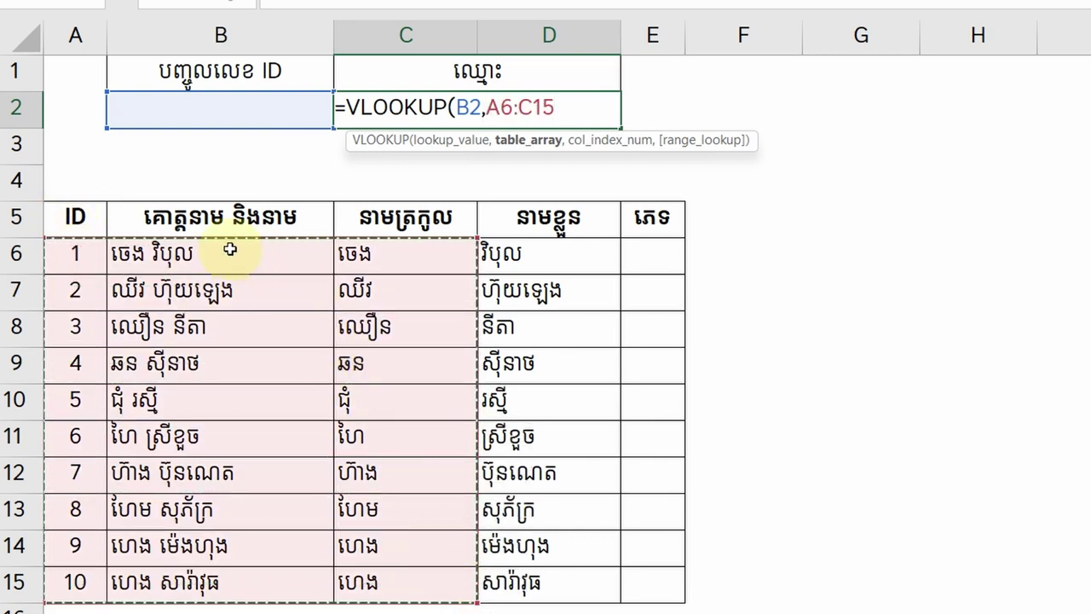
left_click(77, 254)
left_click_drag(77, 254, 403, 583)
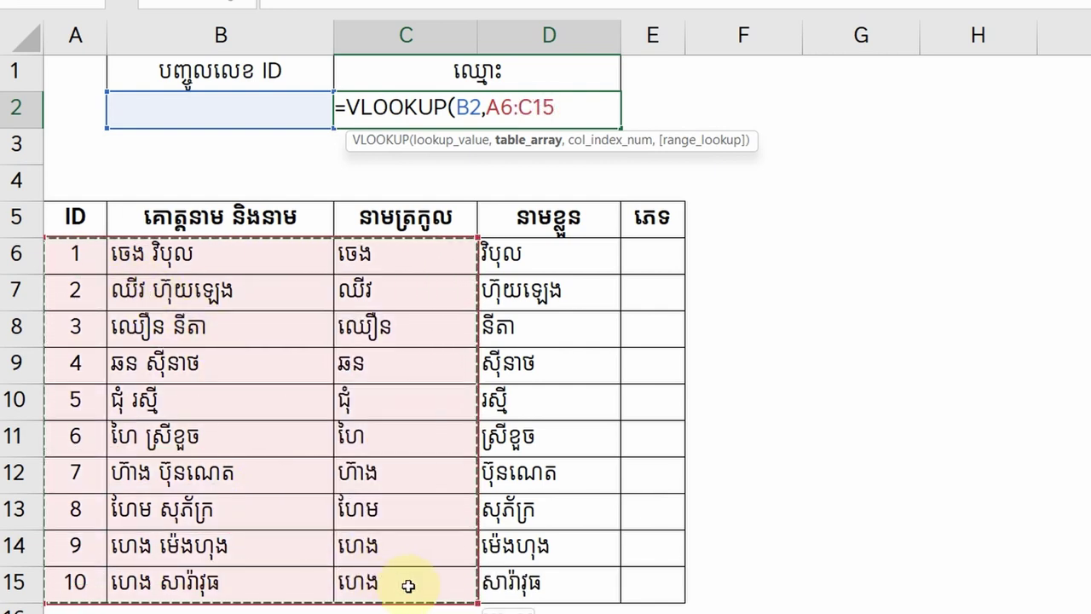
left_click_drag(408, 586, 295, 569)
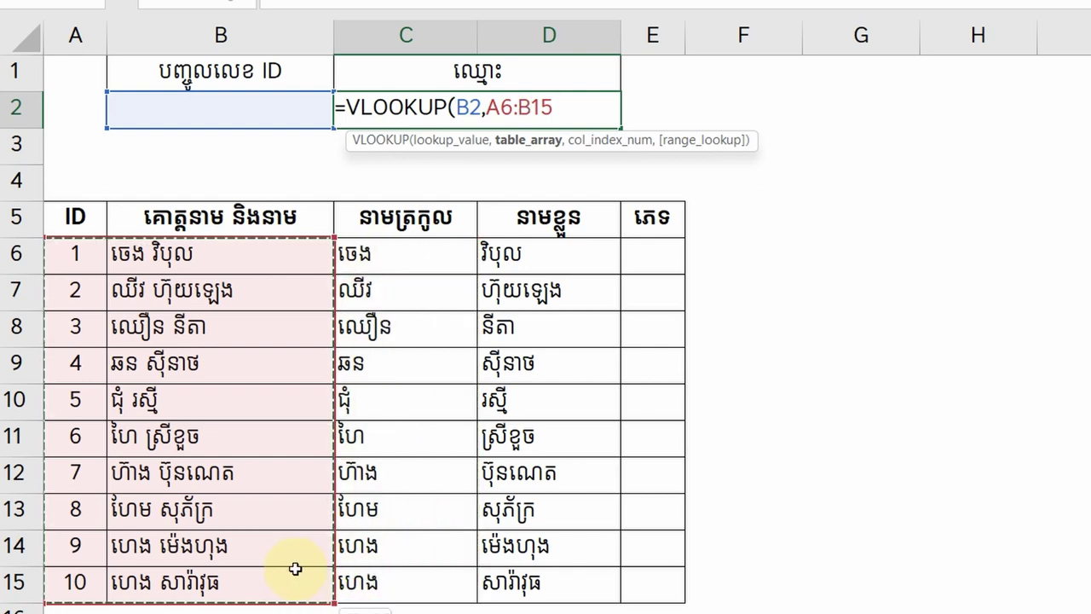
left_click_drag(295, 569, 643, 568)
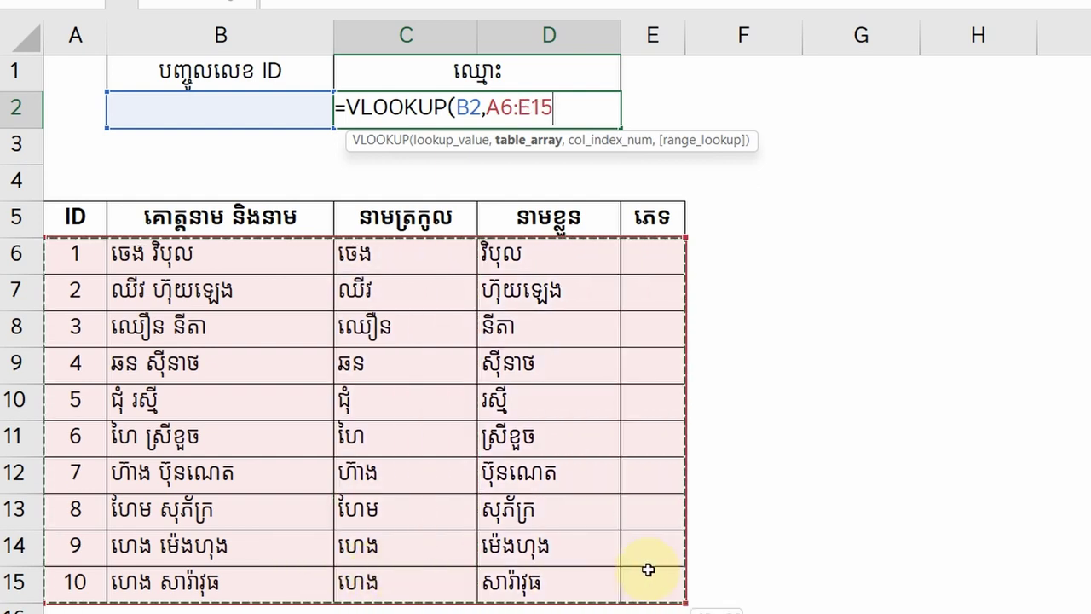
mouse_move(545, 569)
left_mouse_down()
mouse_move(312, 565)
mouse_move(312, 585)
left_mouse_up()
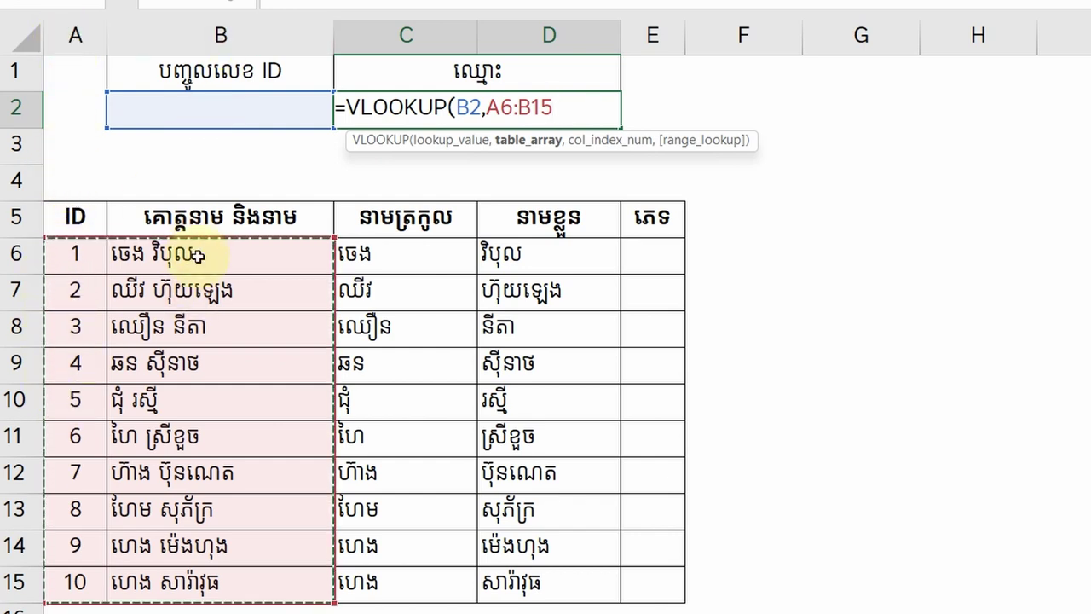
left_click_drag(388, 256, 578, 594)
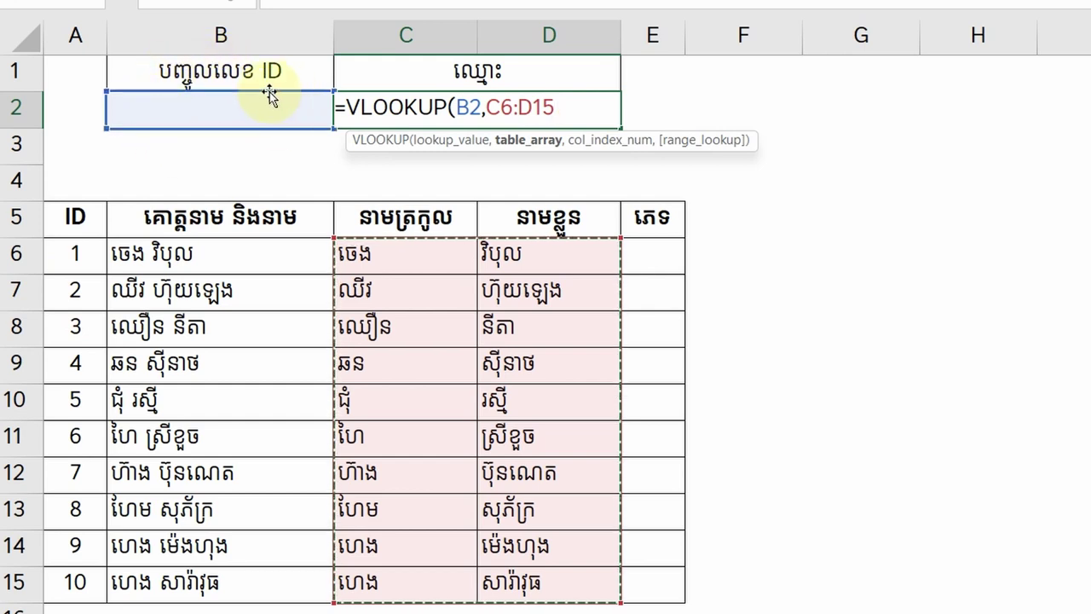
left_click_drag(69, 257, 299, 588)
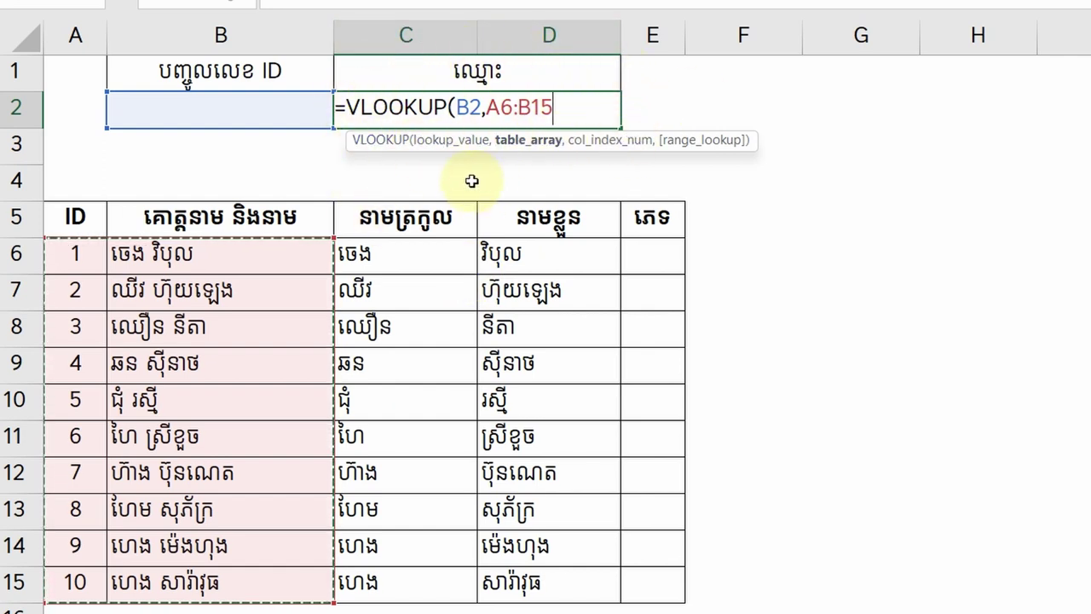
Step: Complete C2 as =VLOOKUP(B2,$A$6:$B$15,2,TRUE), which shows #N/A with B2 empty
key("F4")
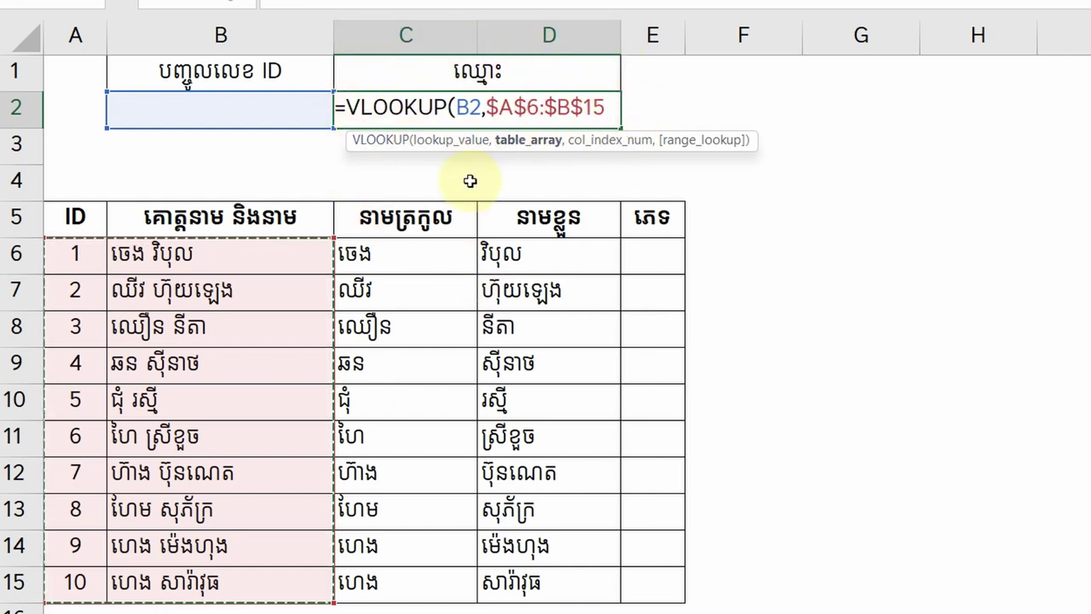
type(",")
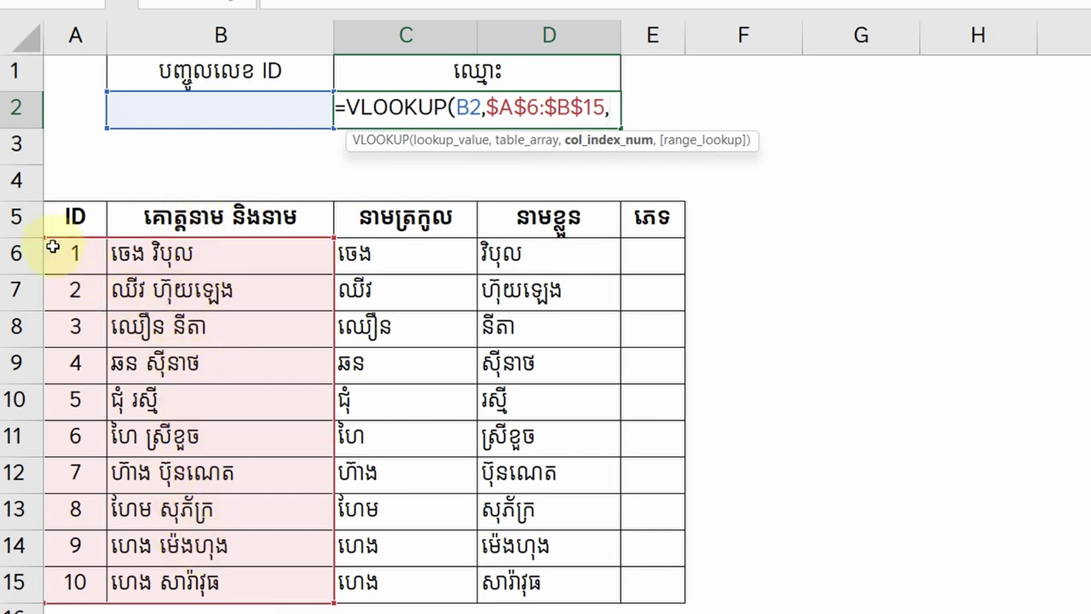
type("2")
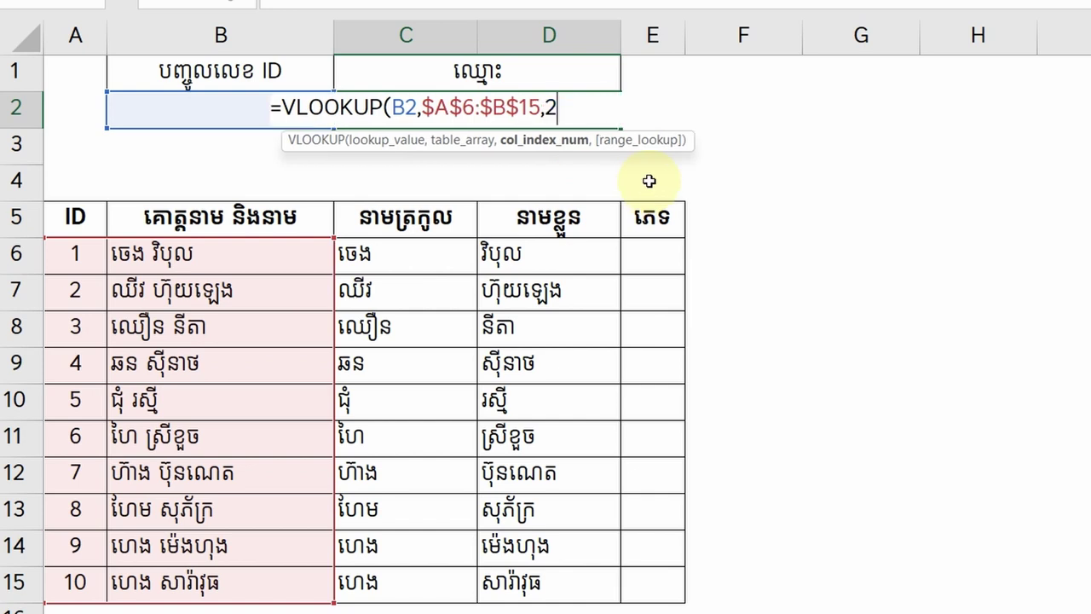
type(",")
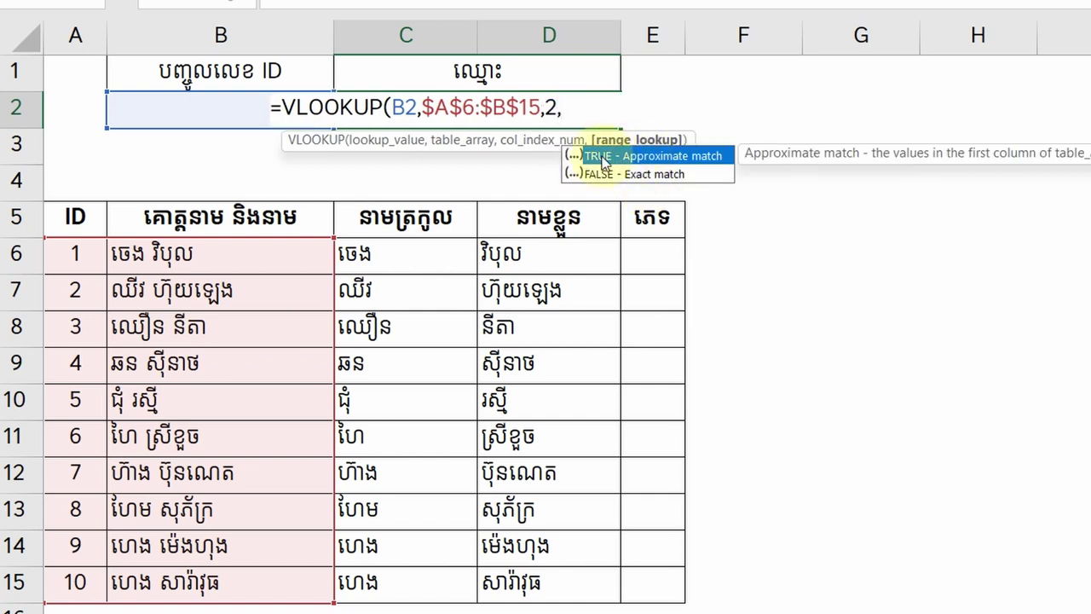
left_click(656, 160)
double_click(656, 159)
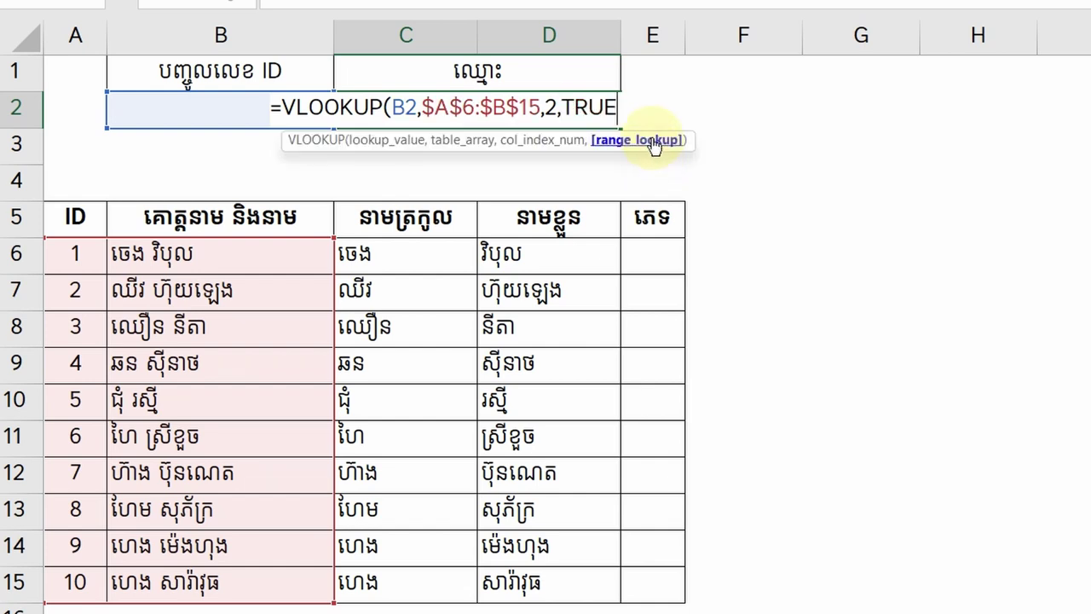
key("Return")
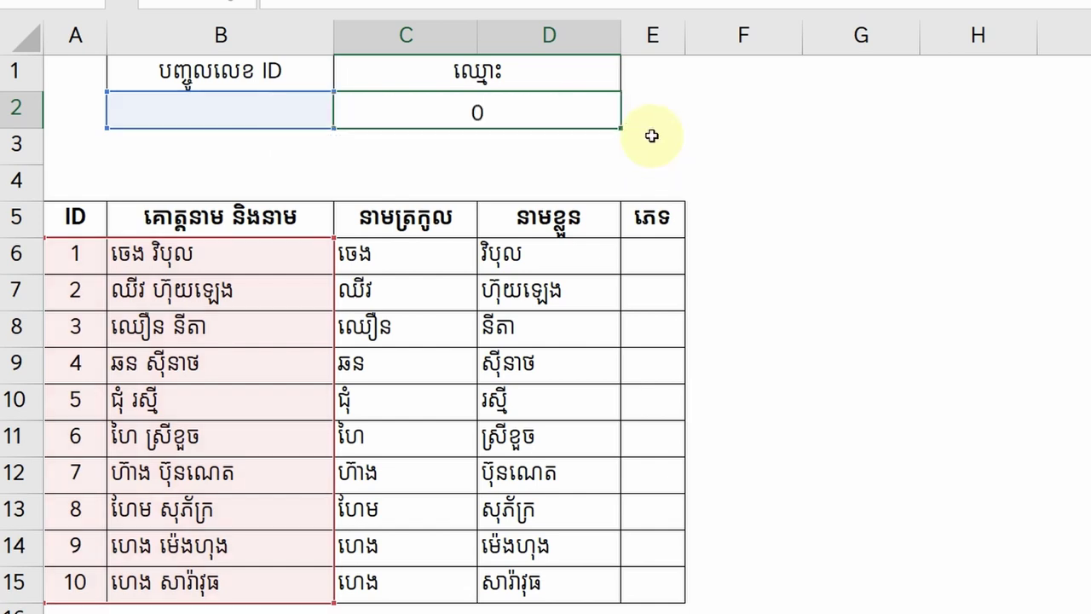
left_click(483, 105)
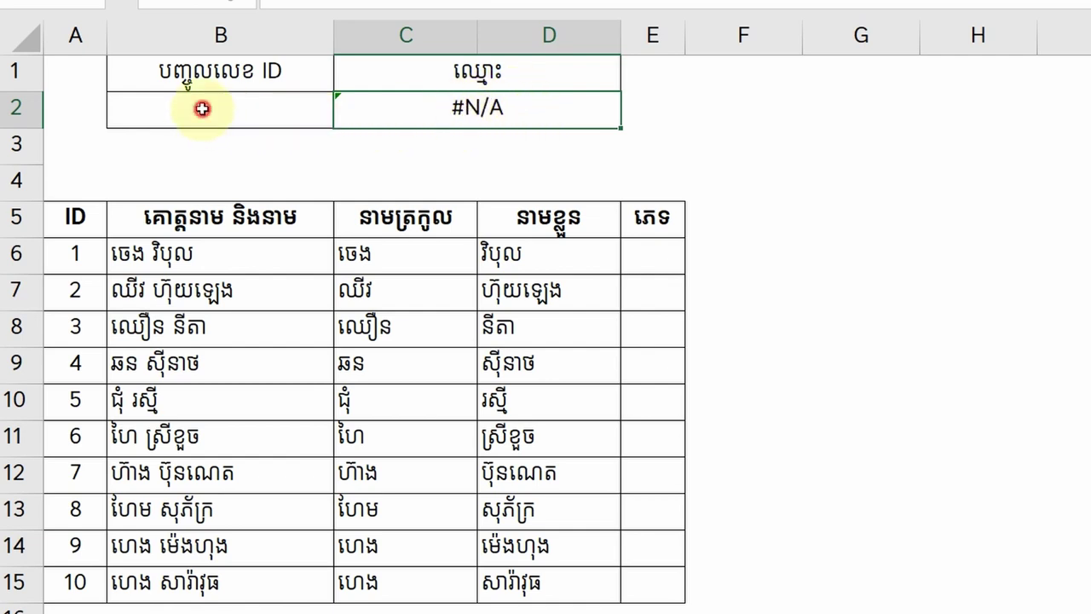
Step: Enter IDs 1 and 5 in B2 and compare the returned names with the table
left_click(202, 107)
type("1")
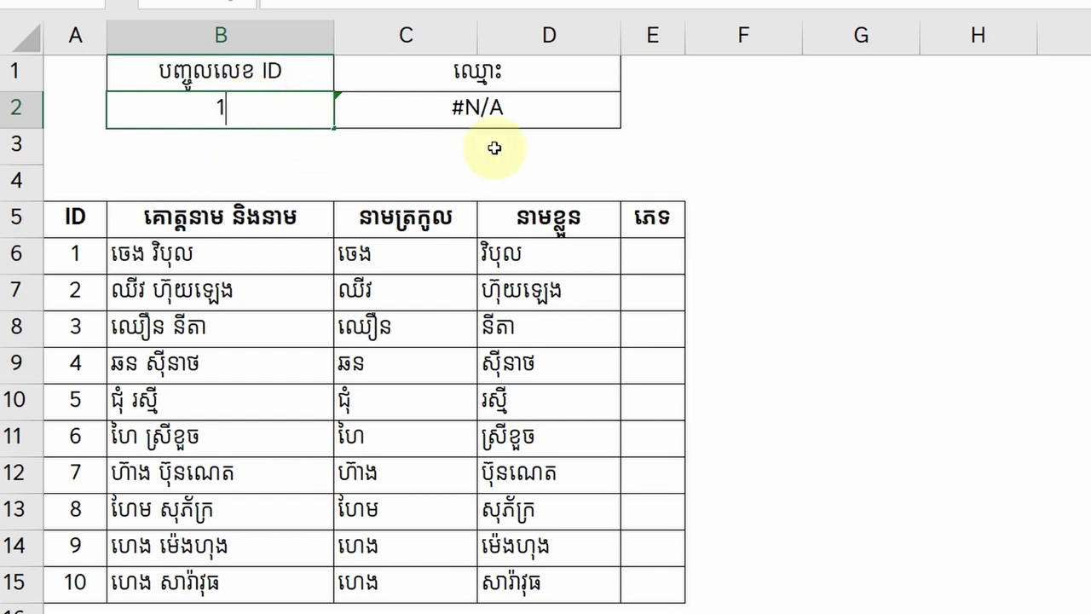
key("Return")
left_click(460, 106)
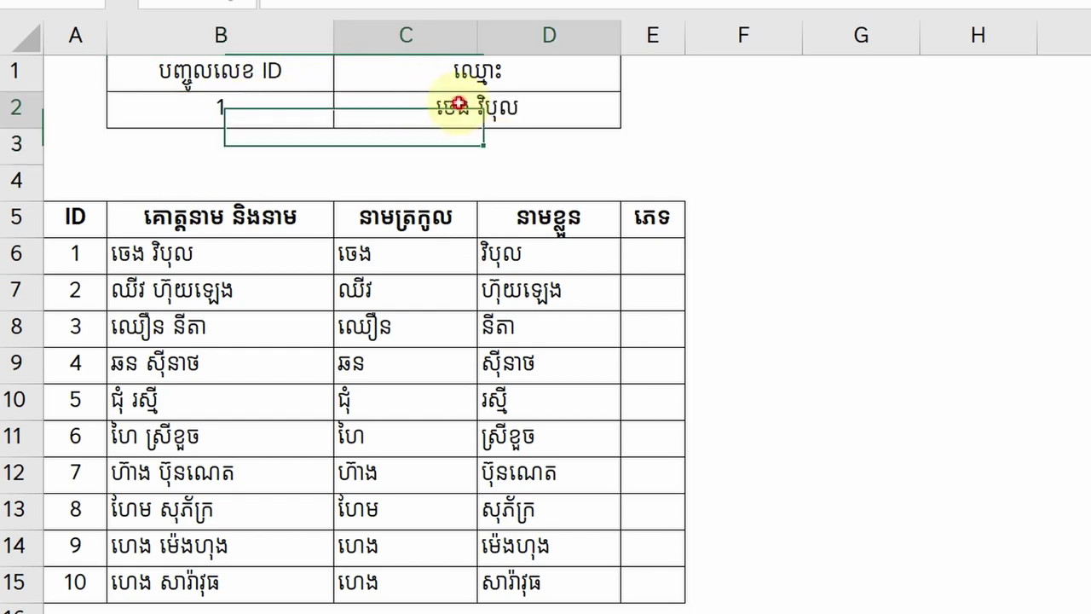
left_click(145, 256)
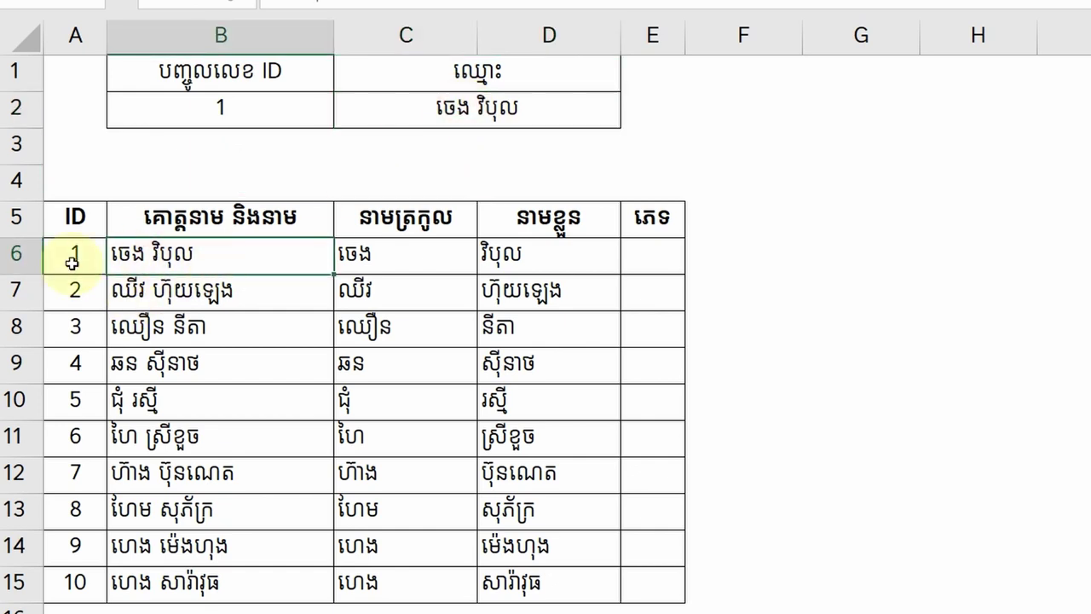
left_click(300, 109)
key("BackSpace")
type("5")
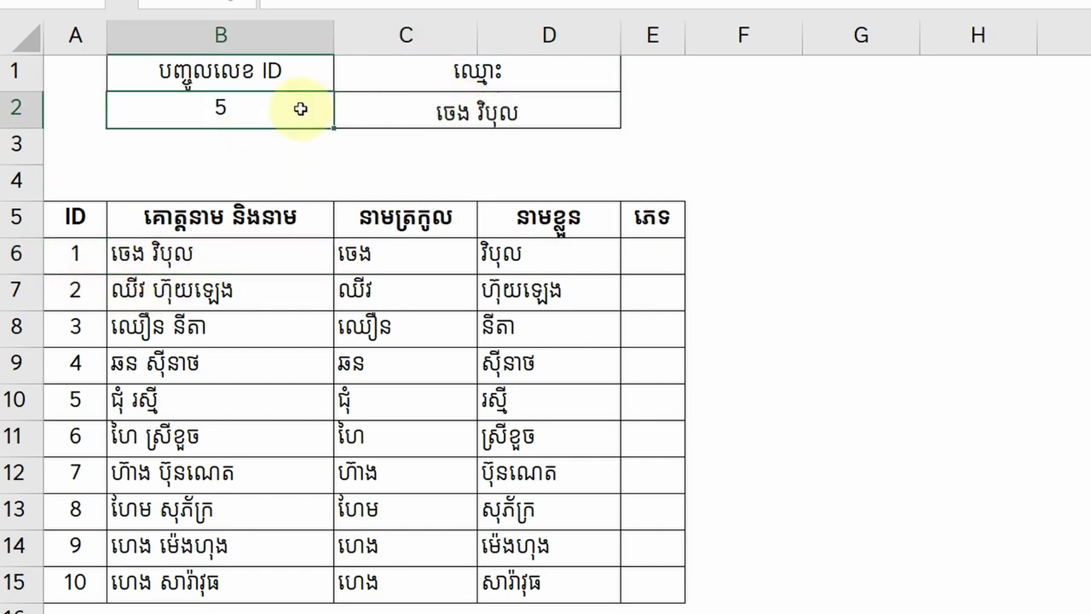
key("Return")
left_click(114, 398)
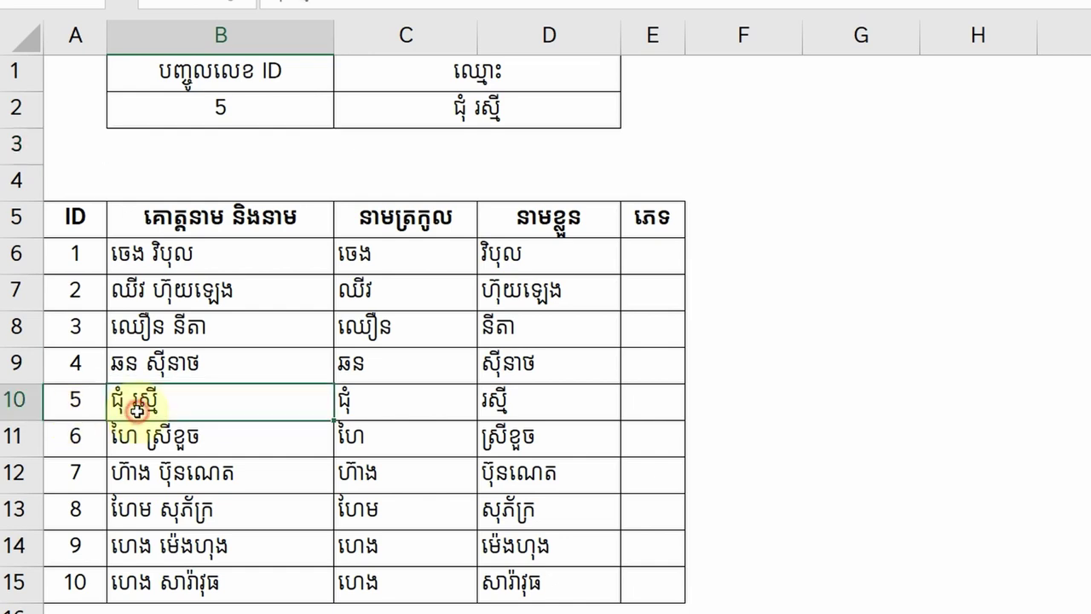
Step: Try IDs 10, 12 and 20, noting 20 returns the last listed name
left_click(214, 109)
type("10")
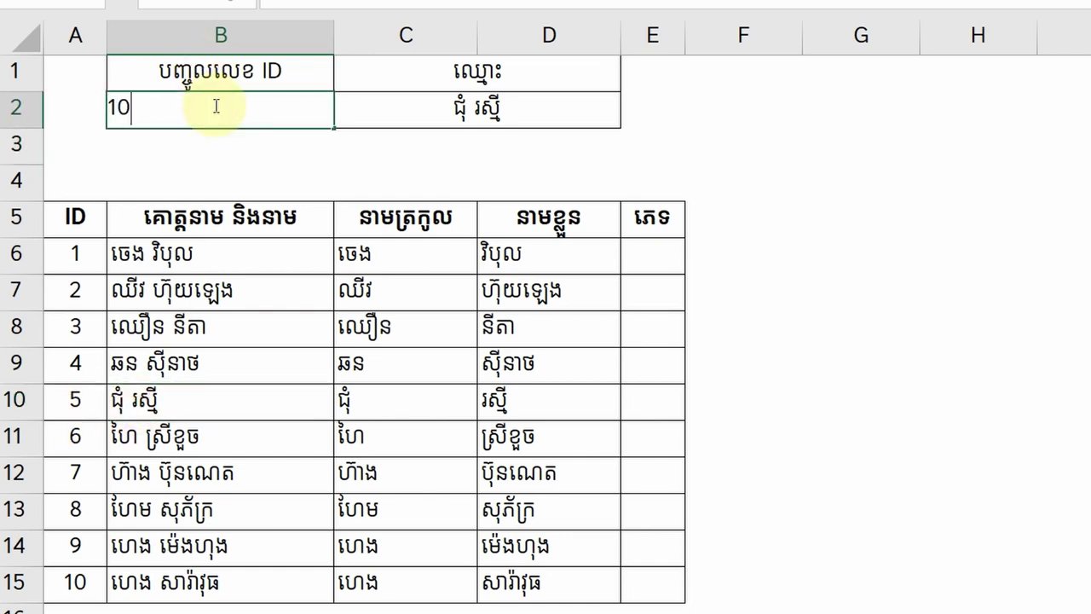
key("Return")
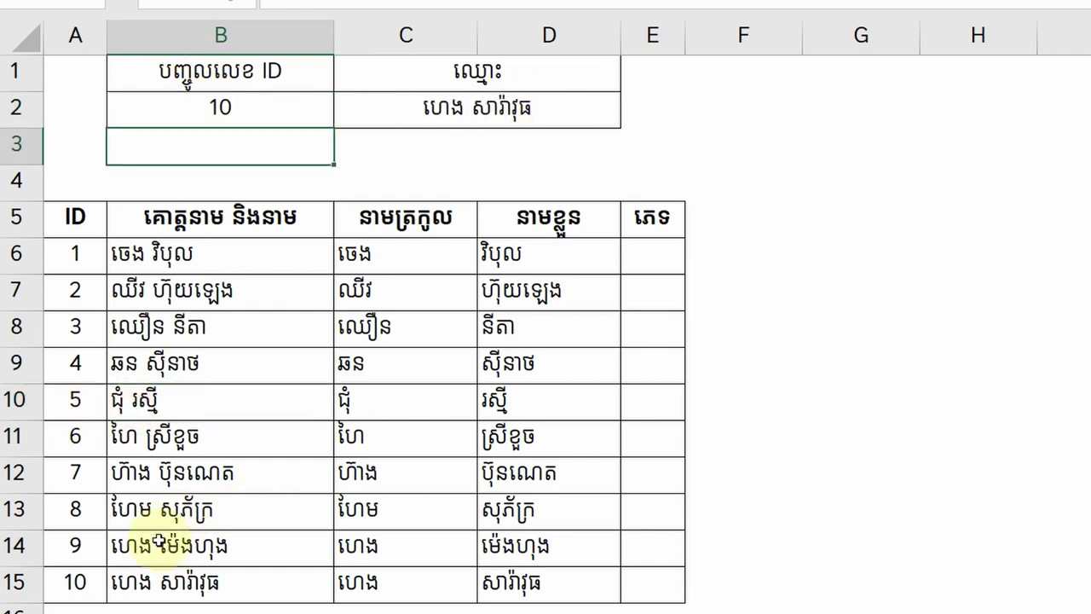
left_click(261, 100)
type("12")
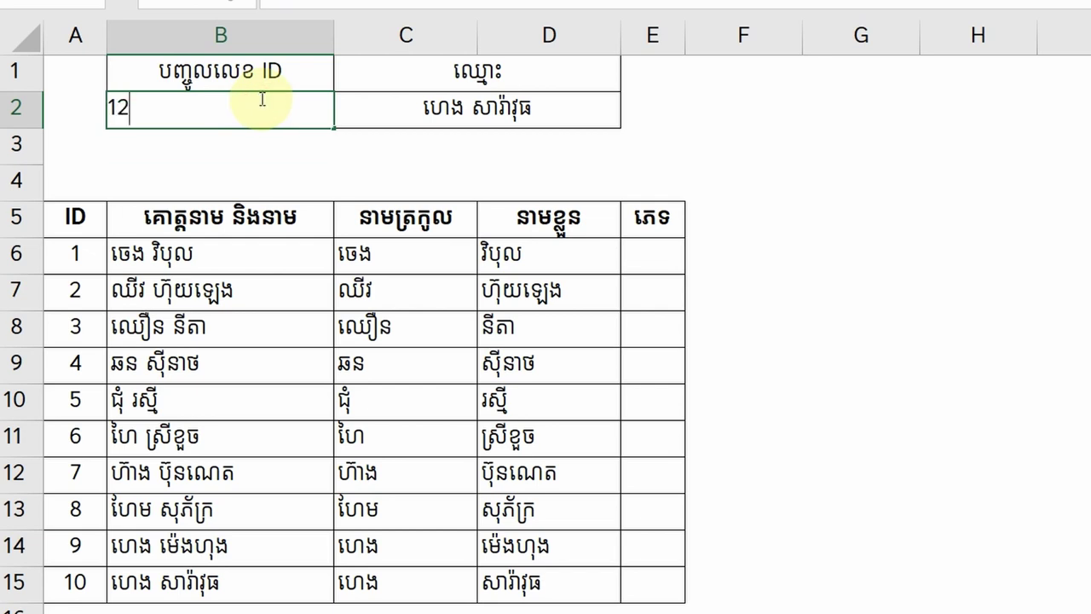
key("Return")
key("Up")
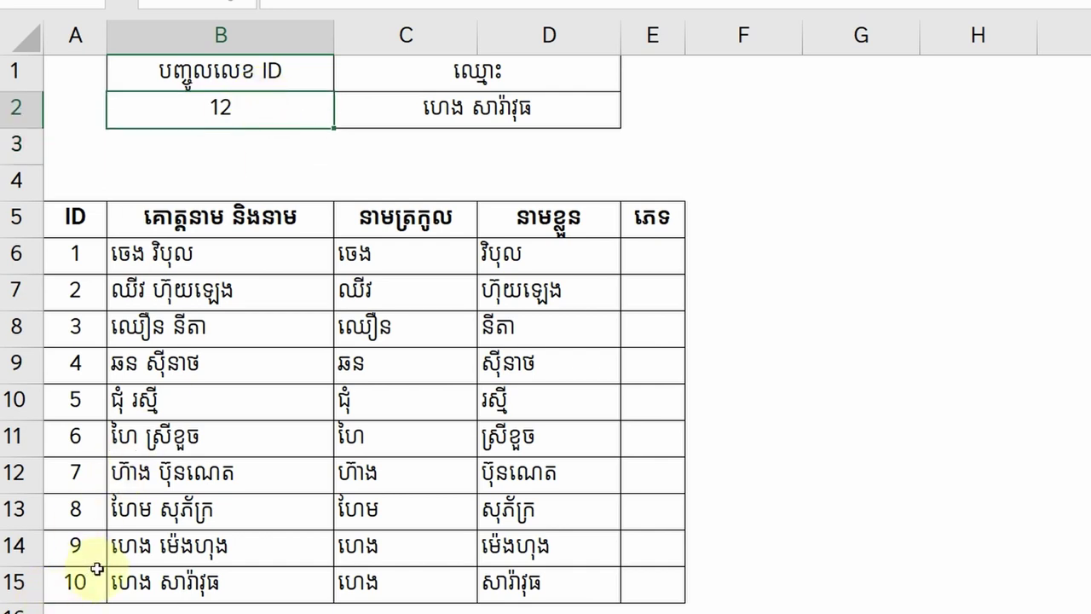
scroll(151, 509, "down", 2)
scroll(151, 510, "up", 2)
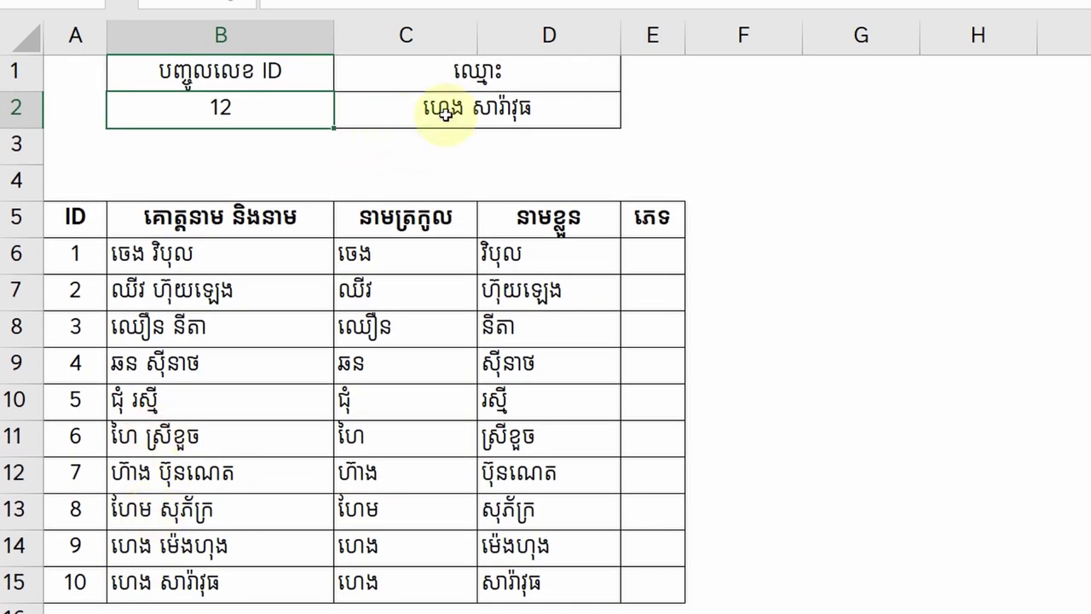
left_click(482, 102)
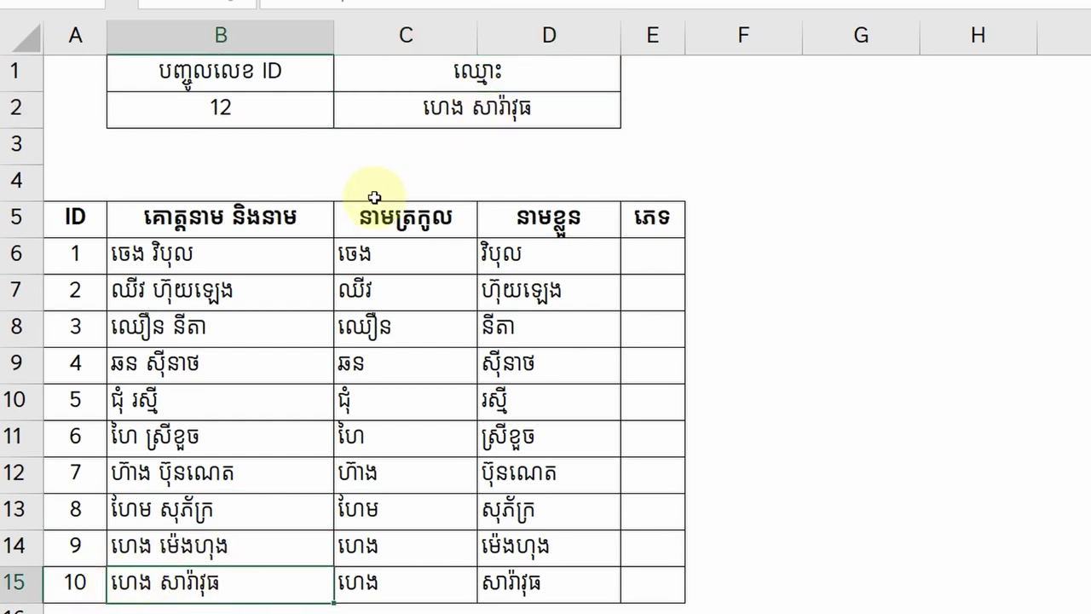
left_click(293, 119)
type("20")
key("Return")
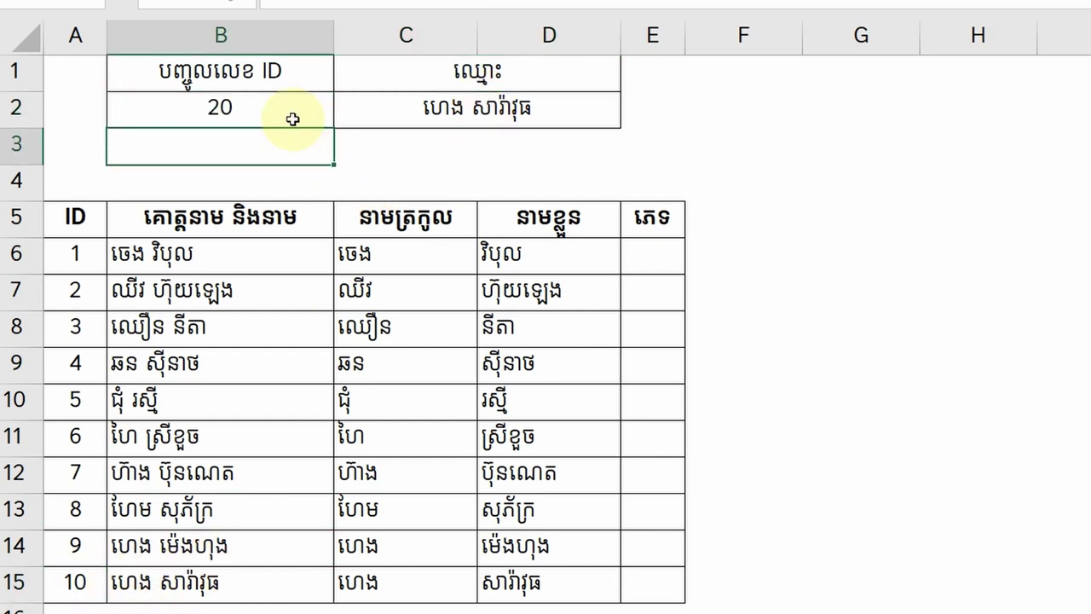
left_click(554, 110)
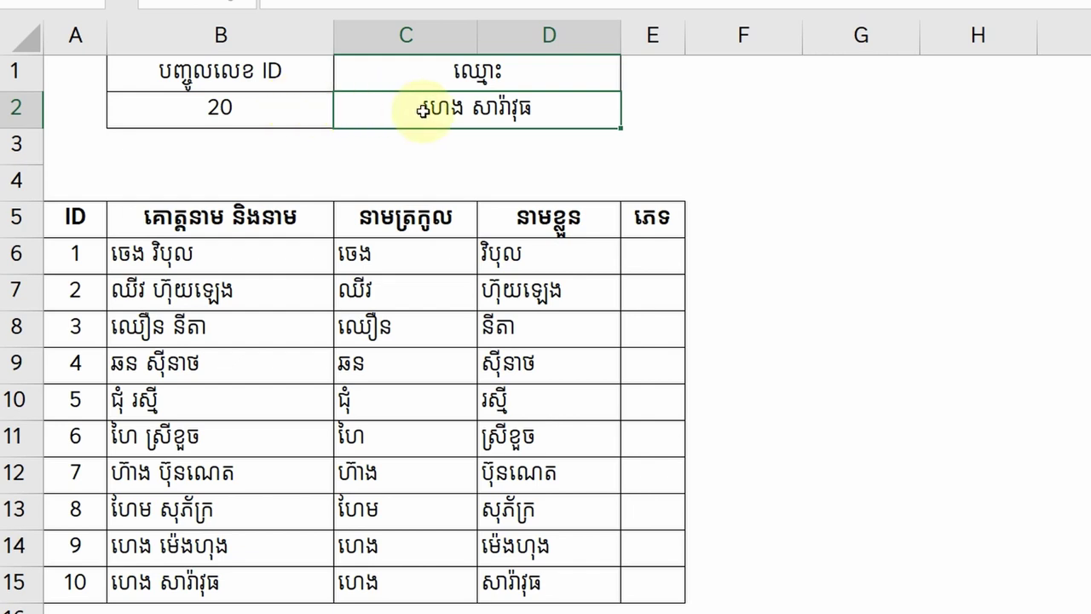
Step: Change the C2 VLOOKUP's match argument from TRUE to FALSE
left_click(298, 109)
left_click(418, 109)
left_click(276, 107)
left_click(389, 109)
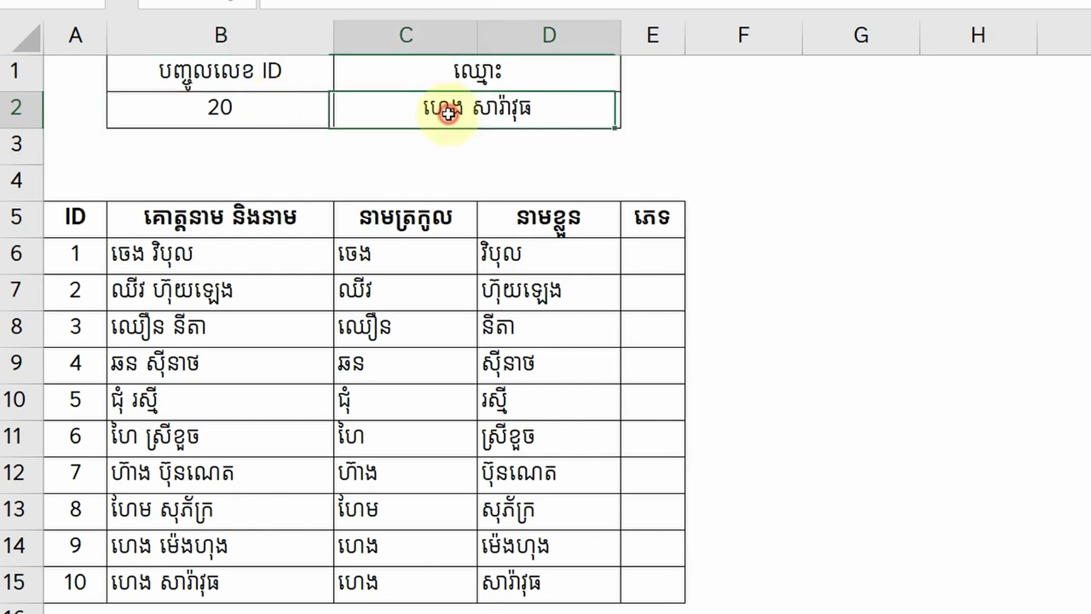
double_click(514, 107)
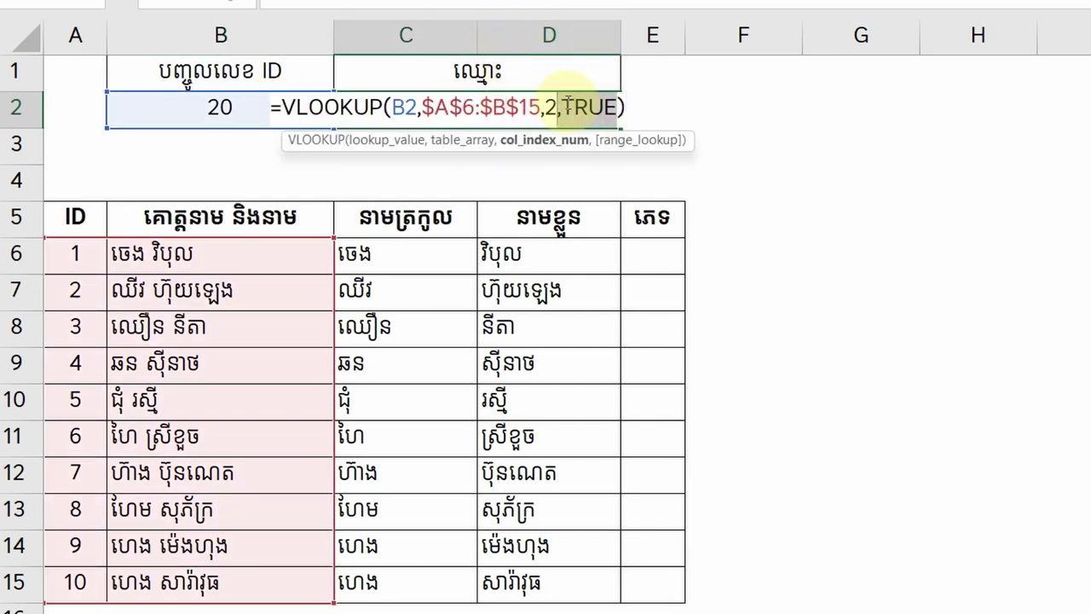
left_click_drag(559, 107, 624, 106)
double_click(560, 106)
type("T")
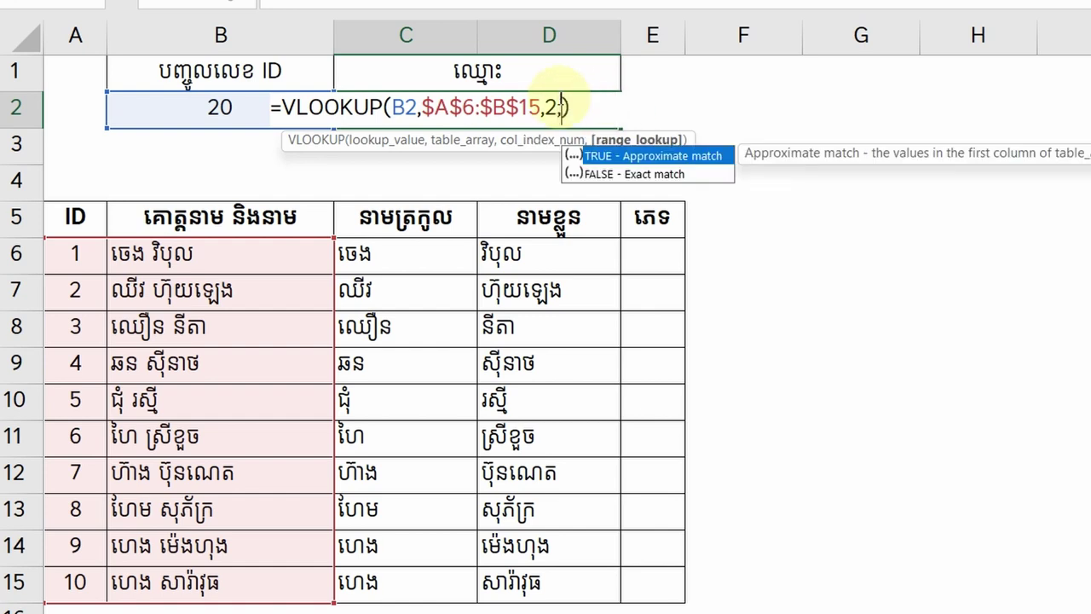
double_click(597, 174)
left_click(645, 109)
key("Return")
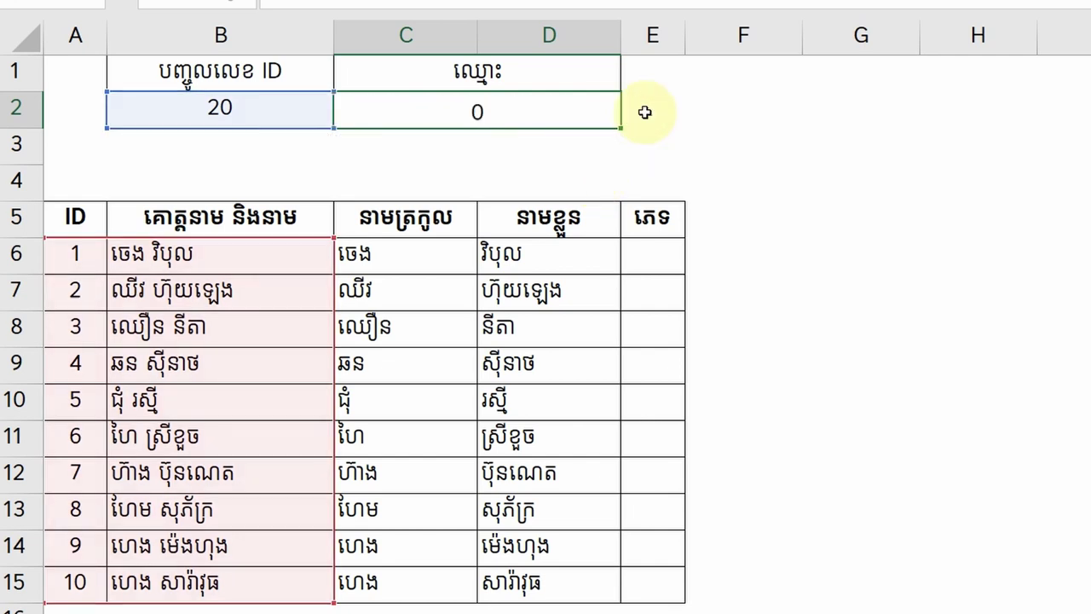
left_click(512, 121)
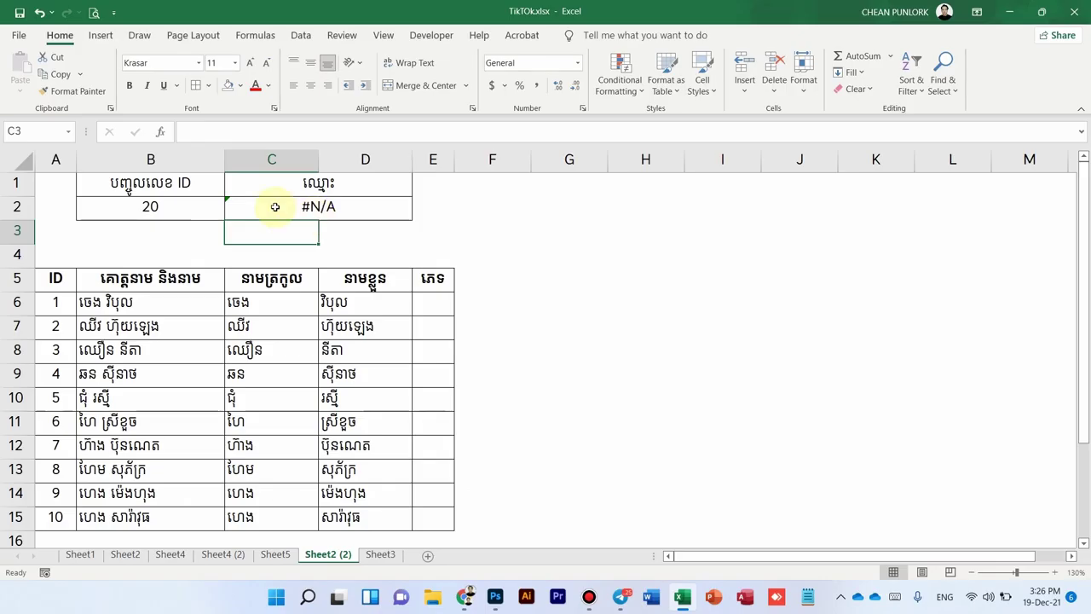
Step: Test IDs 5, 3 and 55 in B2, with 55 returning #N/A
left_click(151, 207)
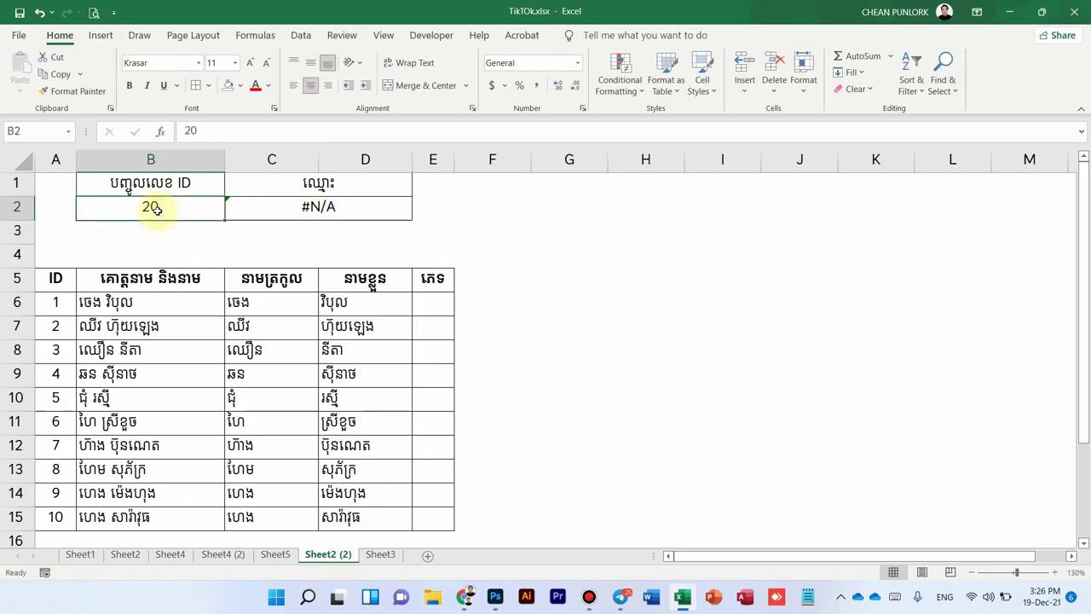
type("5")
key("Return")
left_click(154, 209)
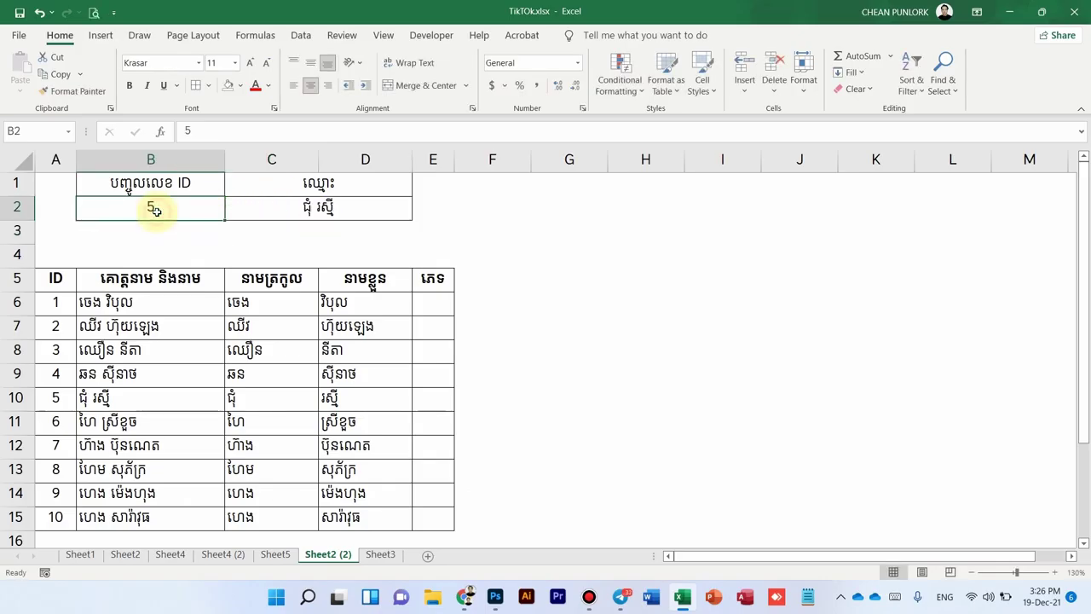
type("3")
key("Return")
left_click(154, 209)
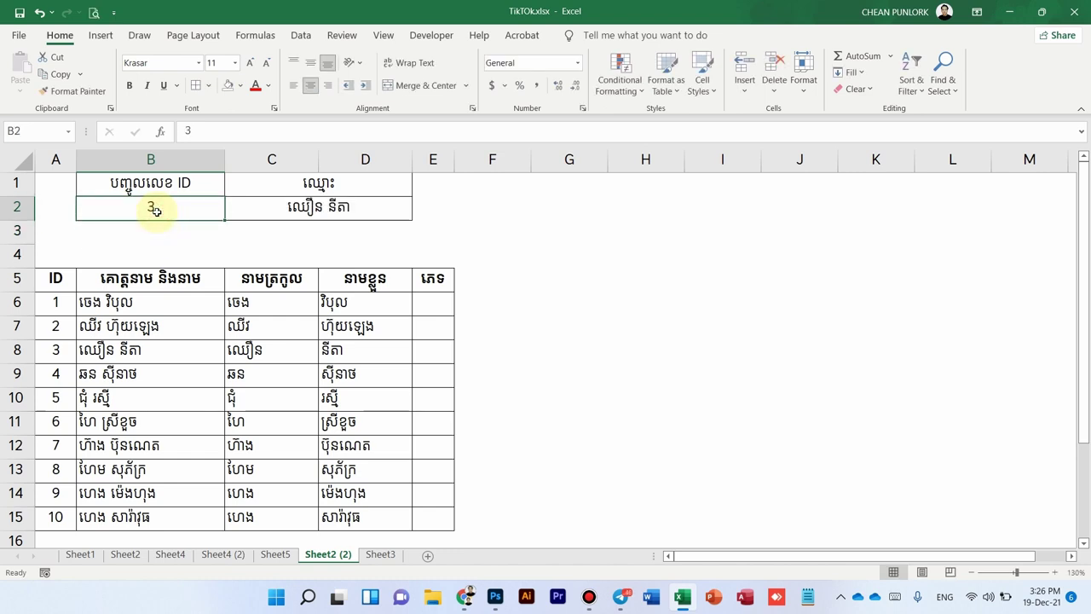
type("55")
key("Return")
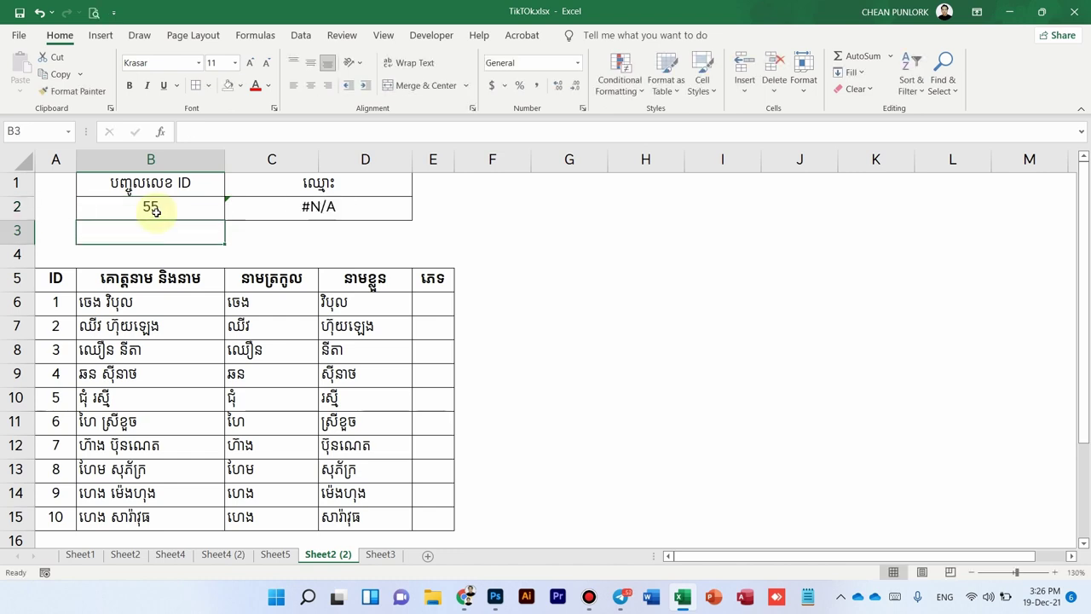
left_click(302, 214)
left_click(132, 215)
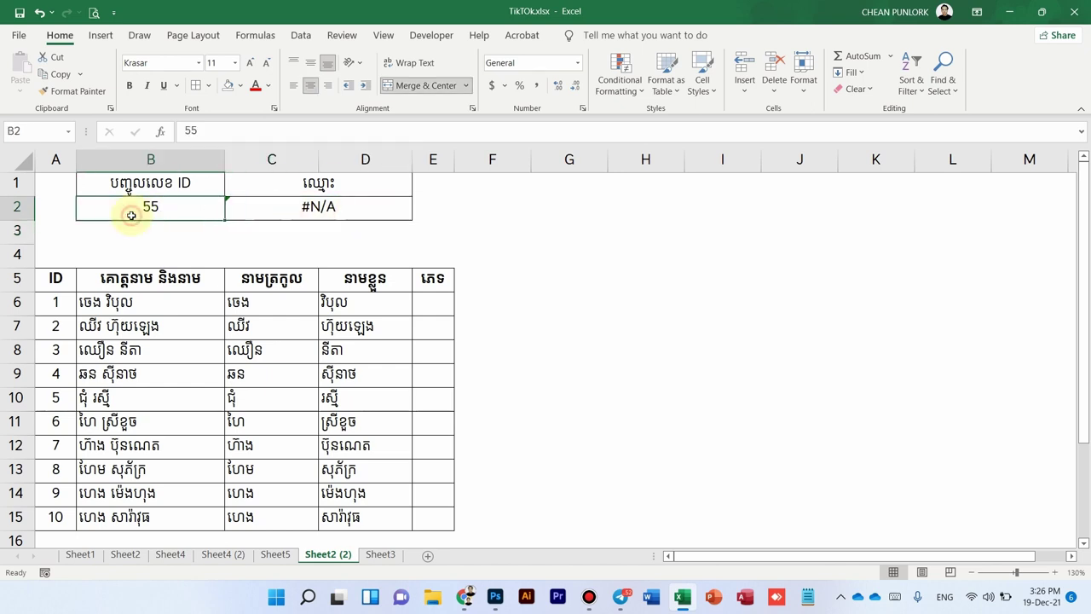
left_click(314, 207)
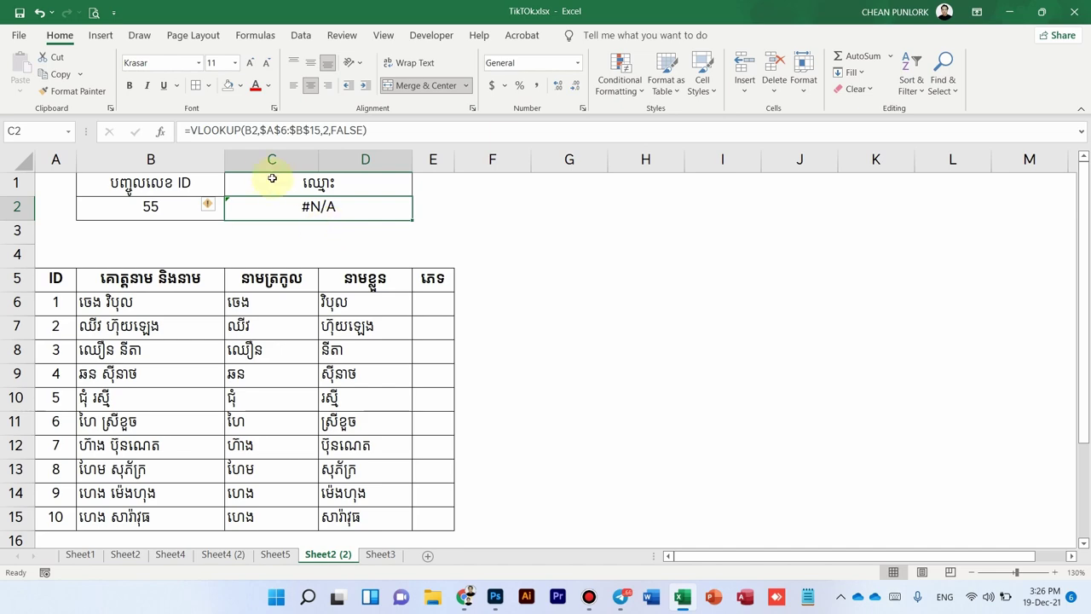
Step: Wrap the C2 lookup in IFERROR, showing មិនមានទិន្នន័យ when no match is found
left_click(195, 132)
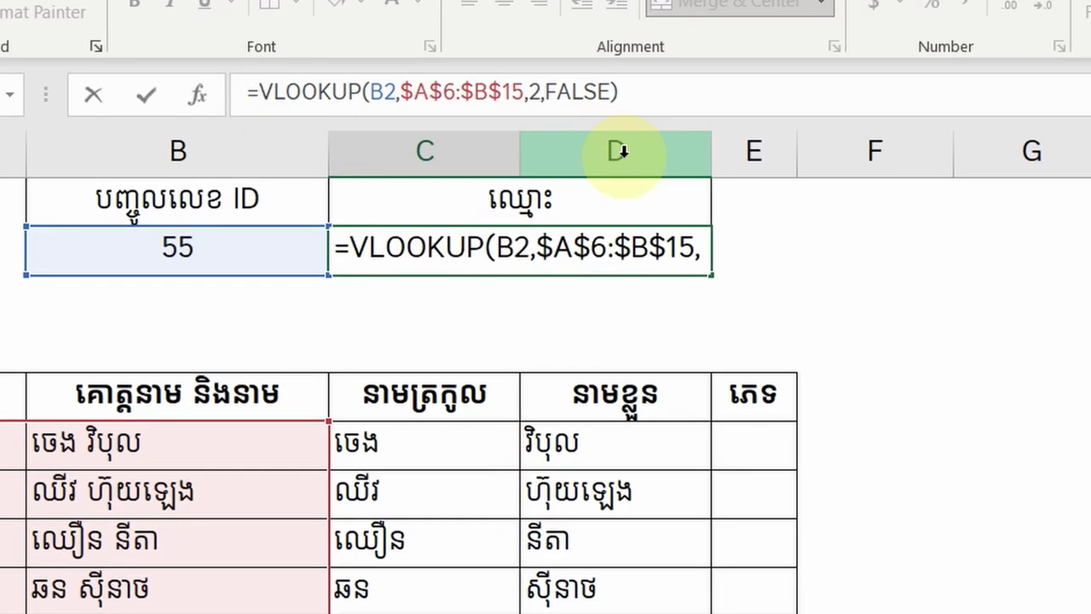
type("if")
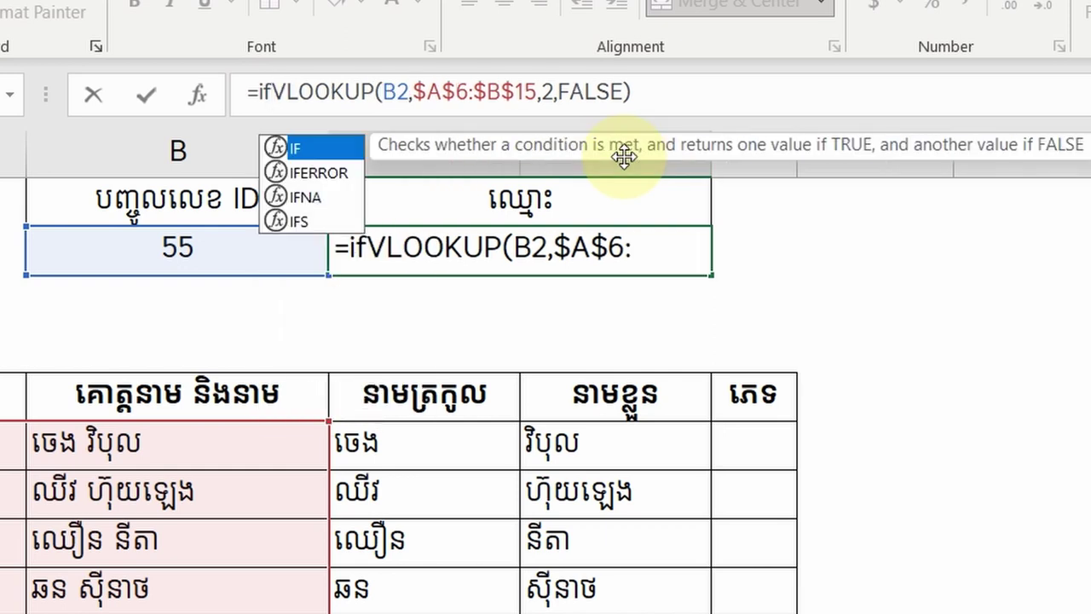
type("w")
key("BackSpace")
type("e")
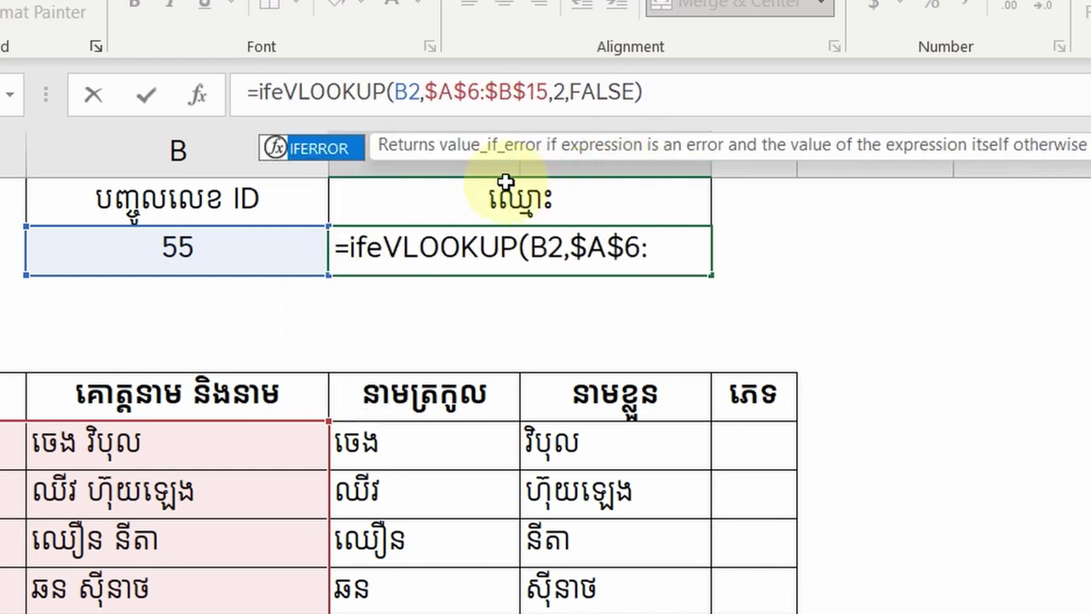
double_click(308, 147)
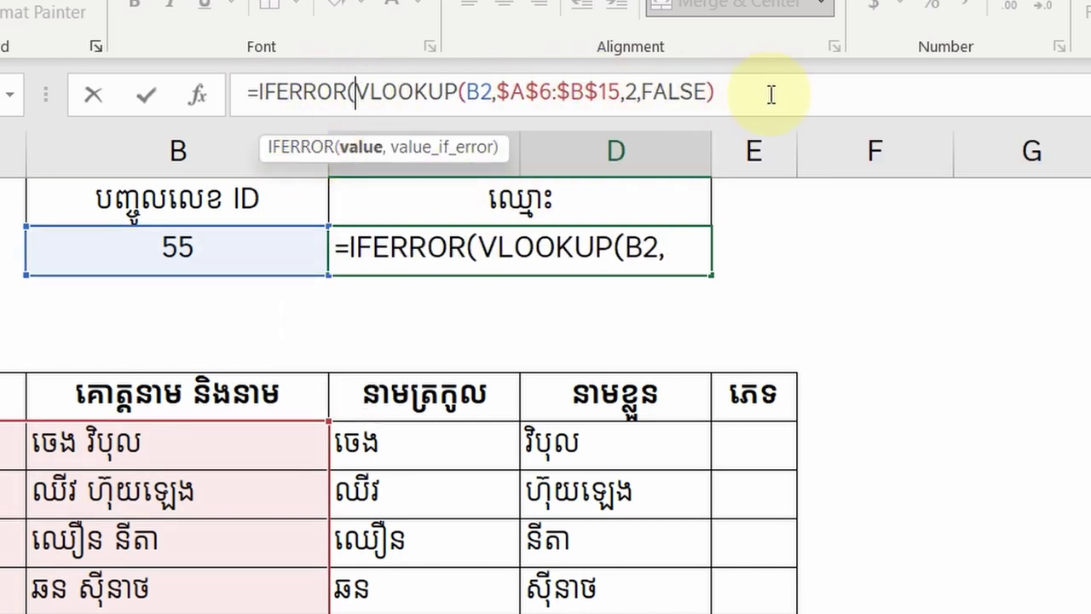
left_click(738, 98)
type(",")
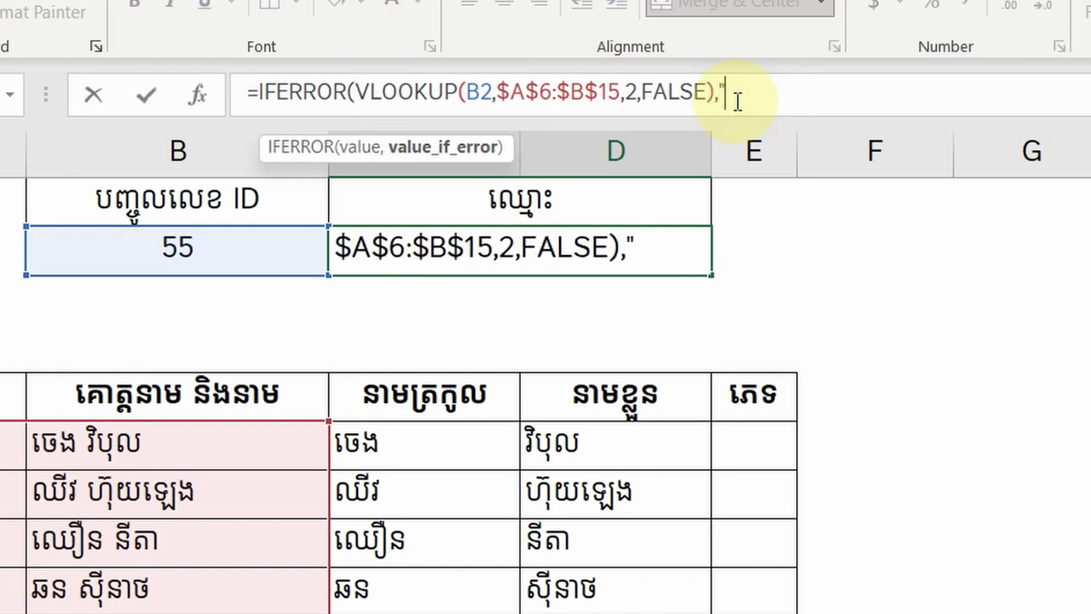
type("មានទិន")
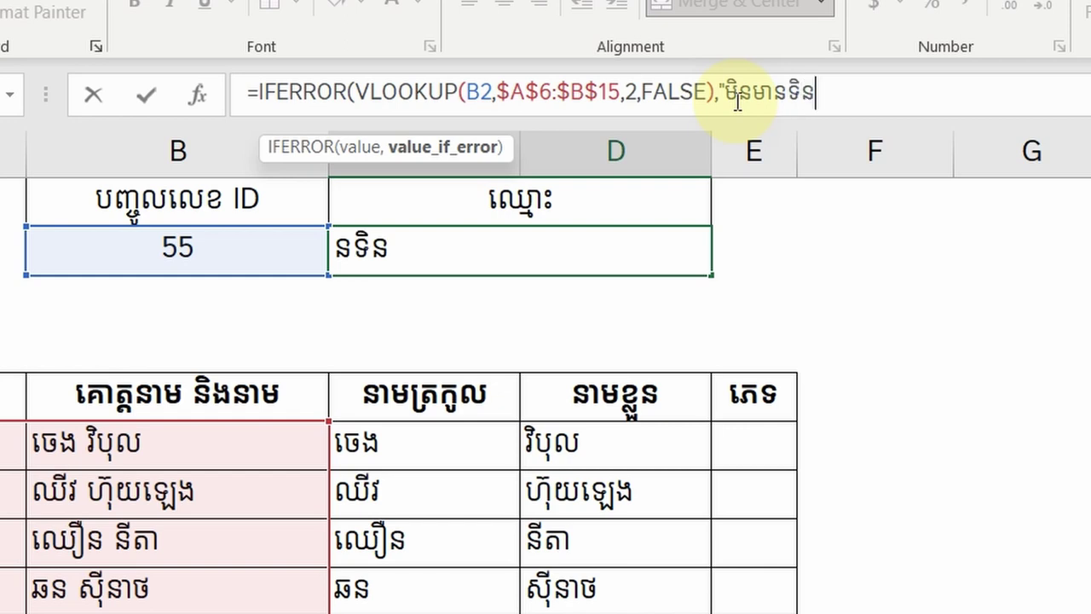
type("្នន័យ")
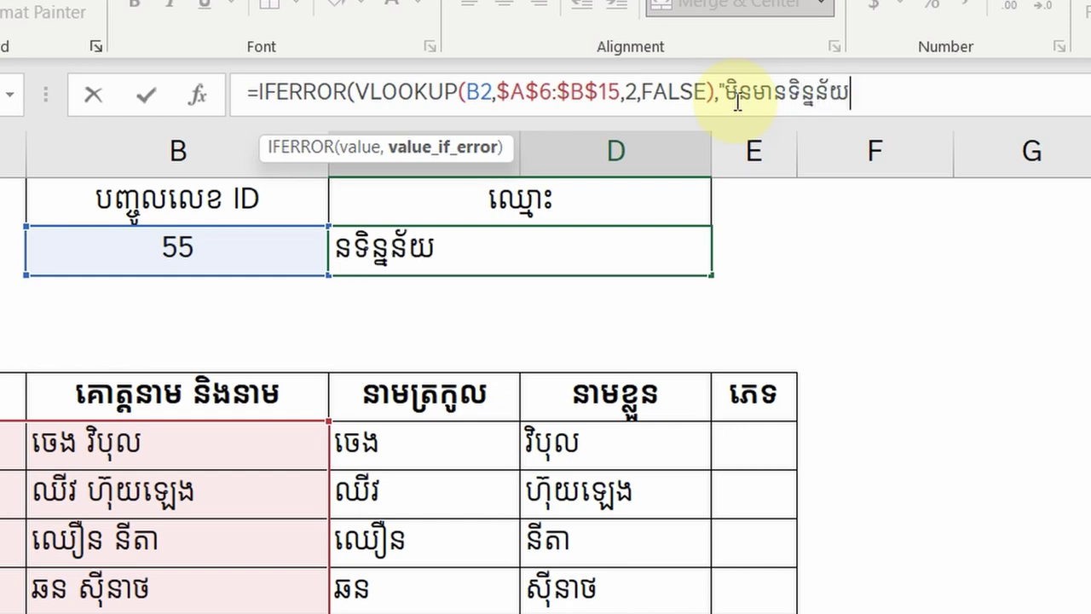
type(")")
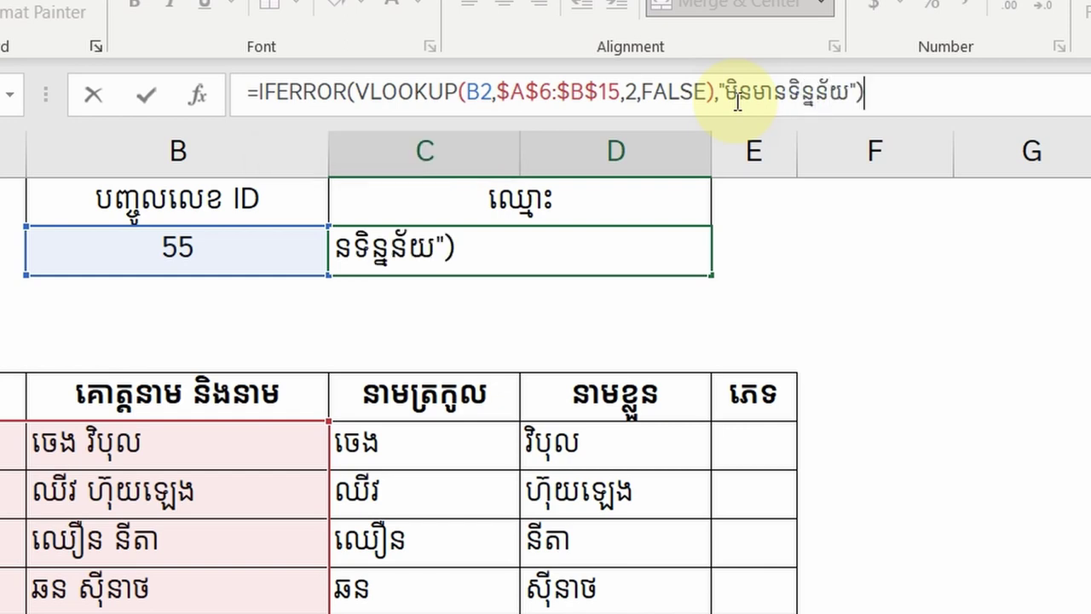
key("Return")
left_click(480, 251)
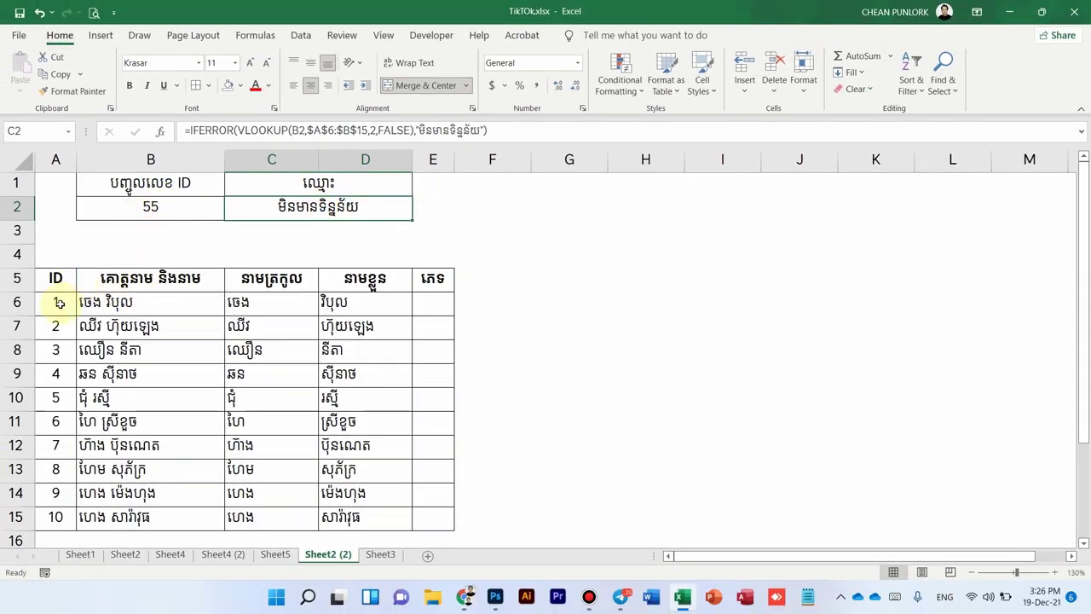
left_click(511, 132)
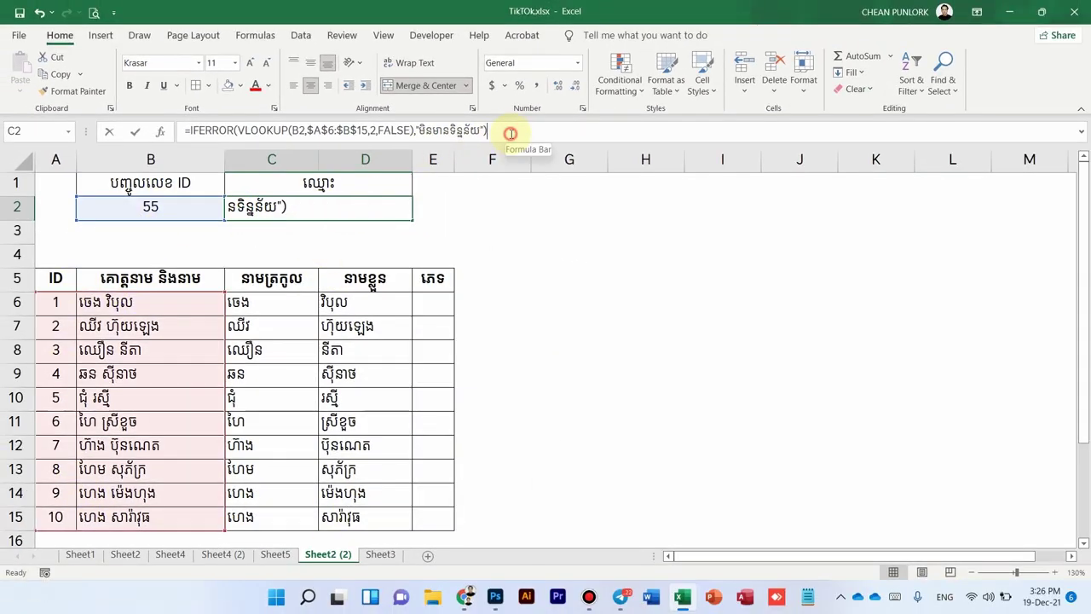
key("Return")
Step: Test IDs 1 and 6 in B2, then clear B2 to show the no-data message
left_click(146, 207)
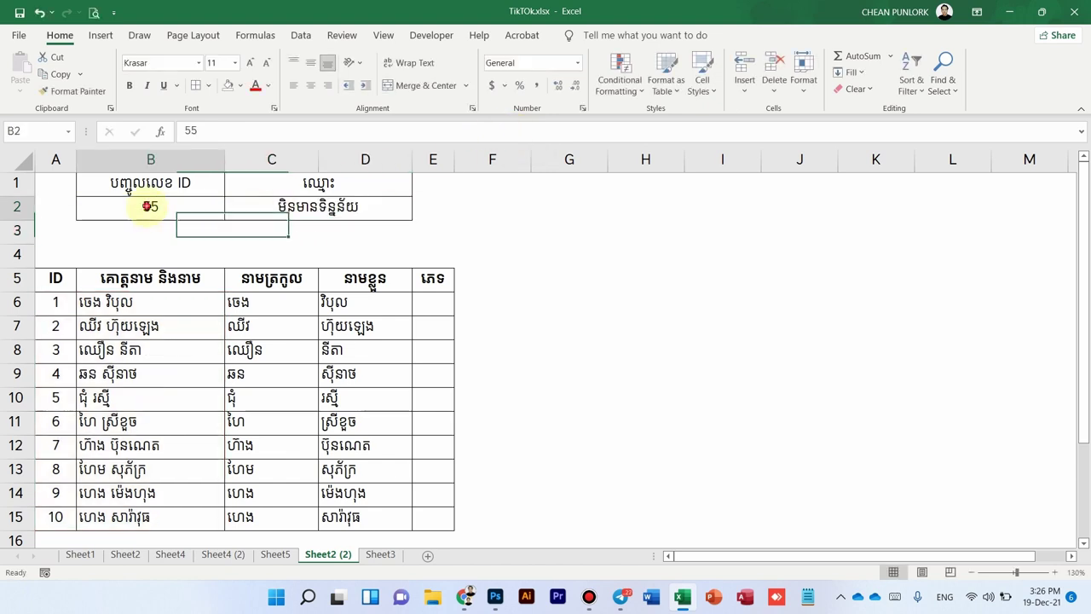
type("1")
key("Return")
left_click(147, 206)
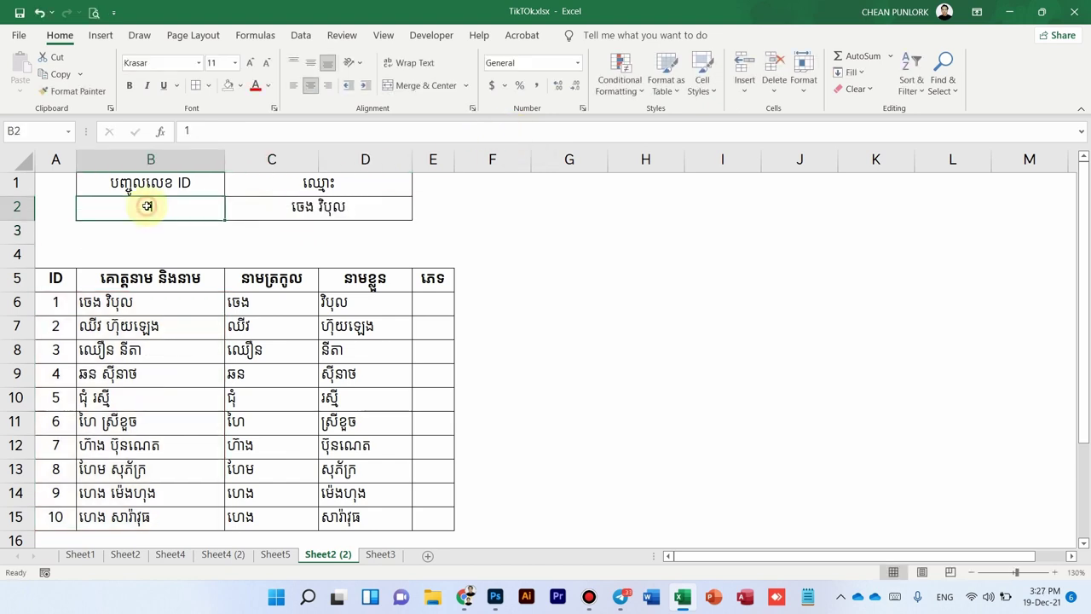
type("6")
key("Return")
left_click(148, 206)
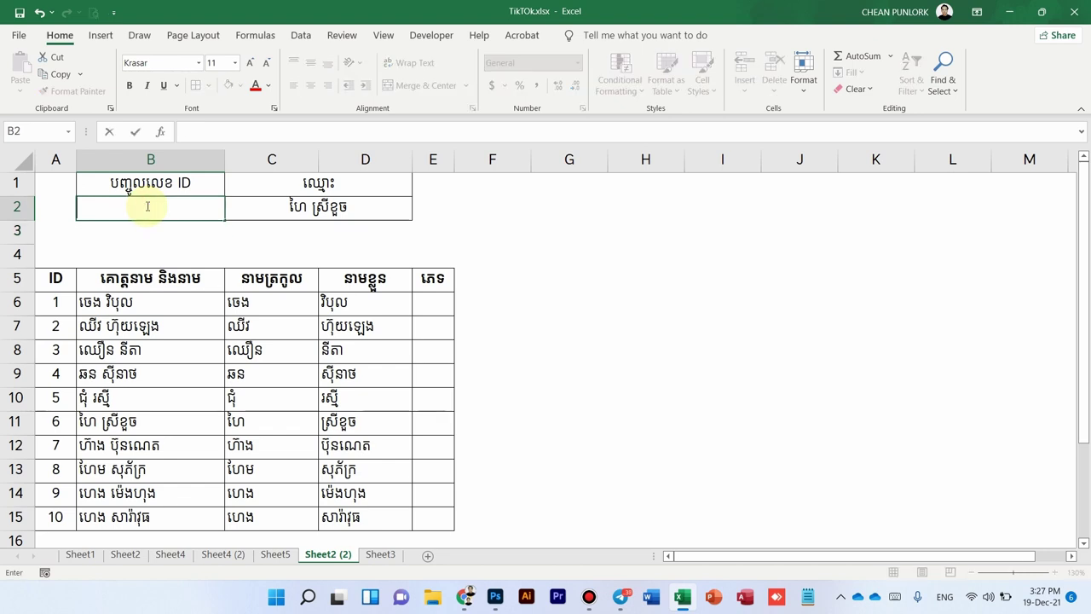
key("Delete")
left_click(251, 232)
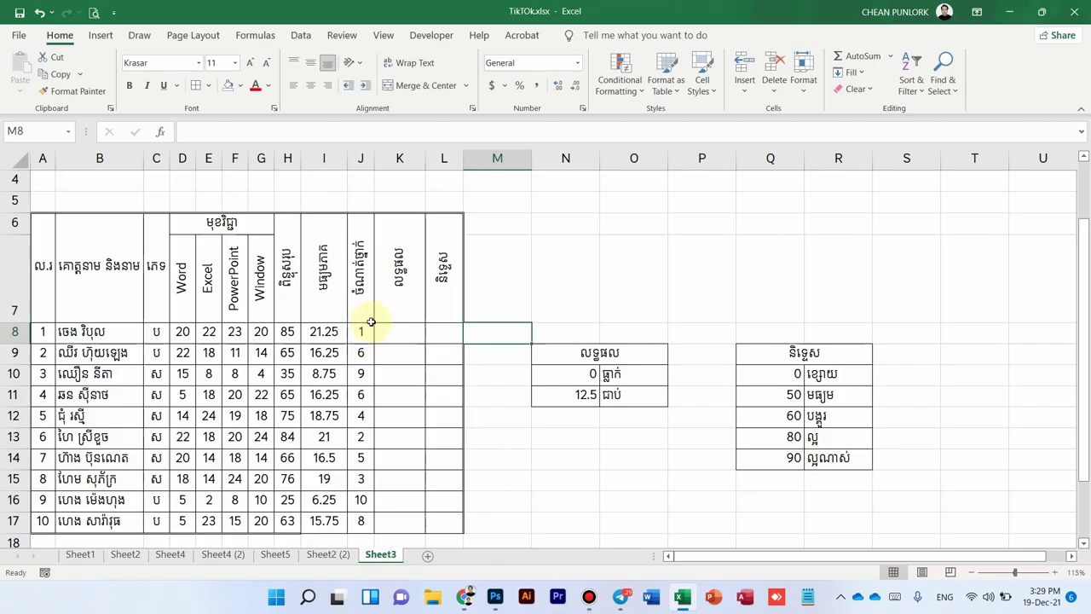
Step: On Sheet3, review the result and grade-level columns and the pass/fail and grade lookup tables
left_click(440, 282)
left_click(398, 275)
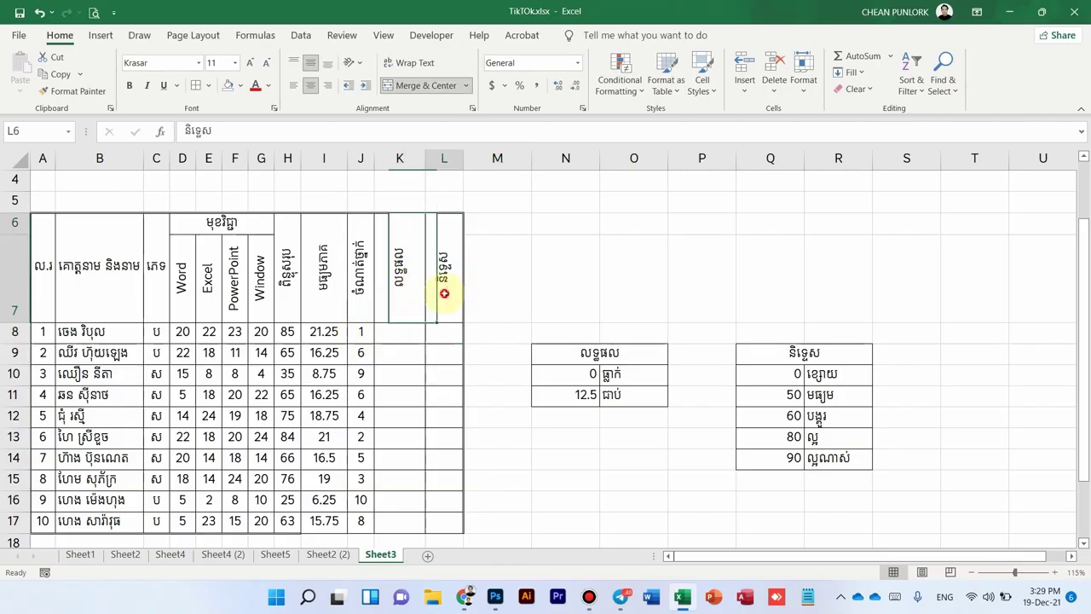
left_click(401, 334)
left_click(442, 335)
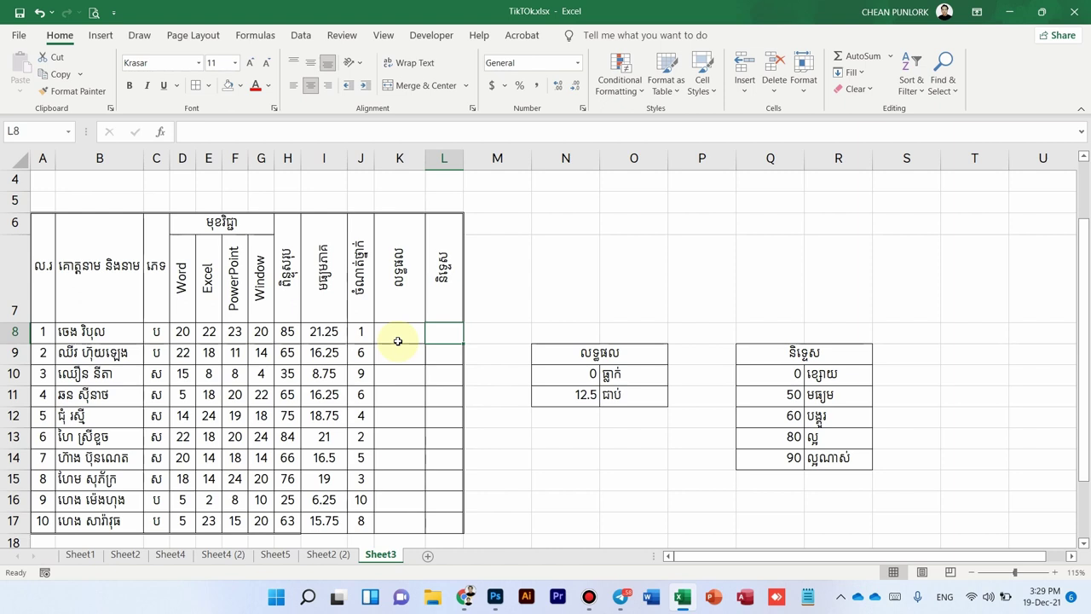
left_click_drag(565, 356, 615, 403)
left_click(580, 353)
mouse_move(780, 355)
left_mouse_down()
mouse_move(825, 431)
mouse_move(825, 458)
left_mouse_up()
Step: Enter =VLOOKUP(I8,$N$10:$O$11,2,TRUE) in K8, returning ជាប់ for the 21.25 average
left_click(396, 331)
type("=")
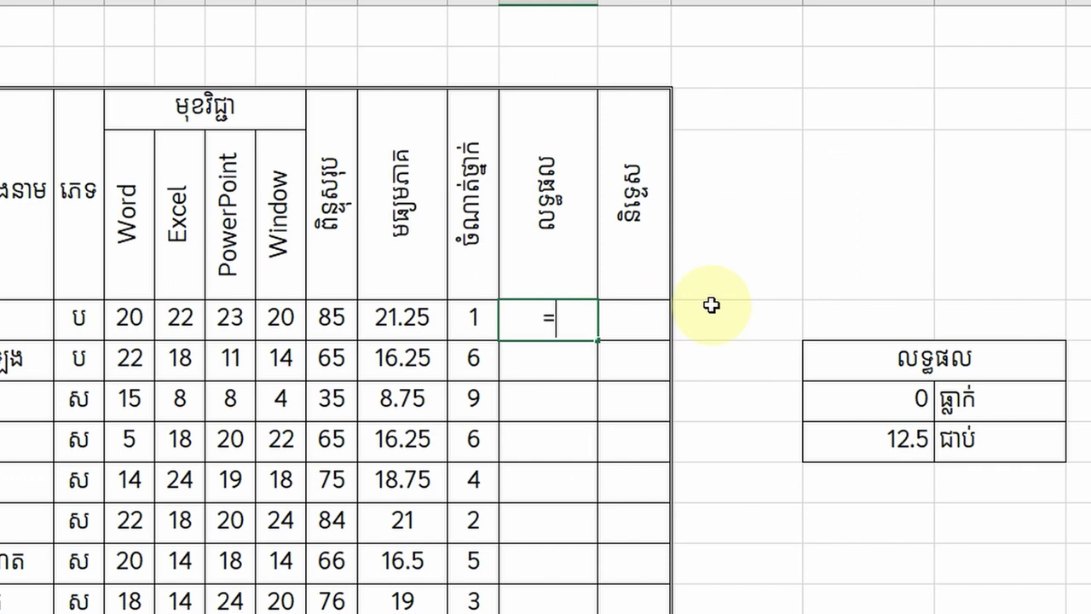
type("vloo")
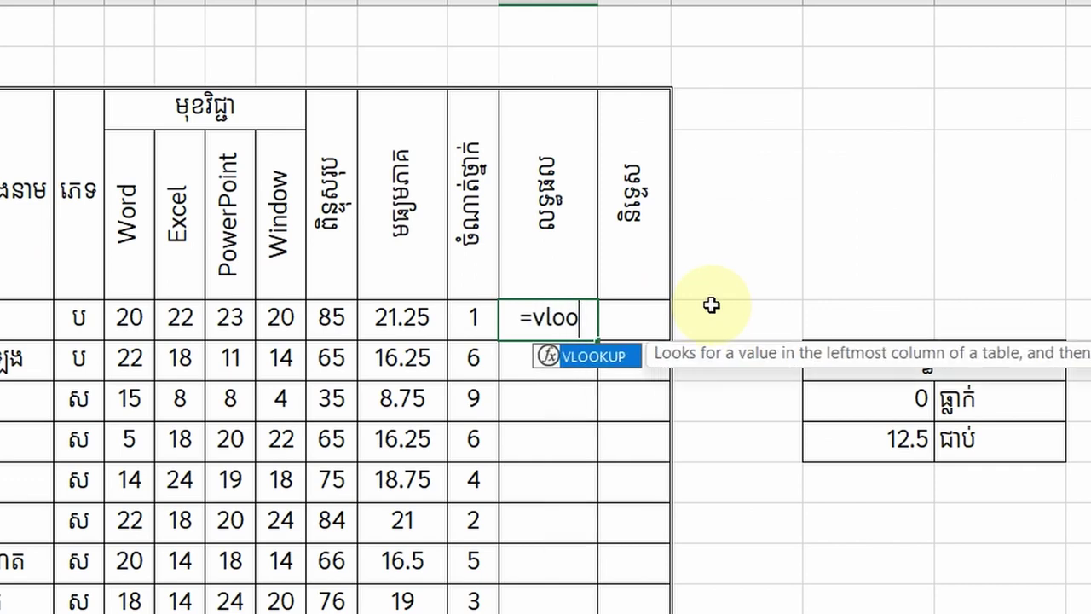
key("Tab")
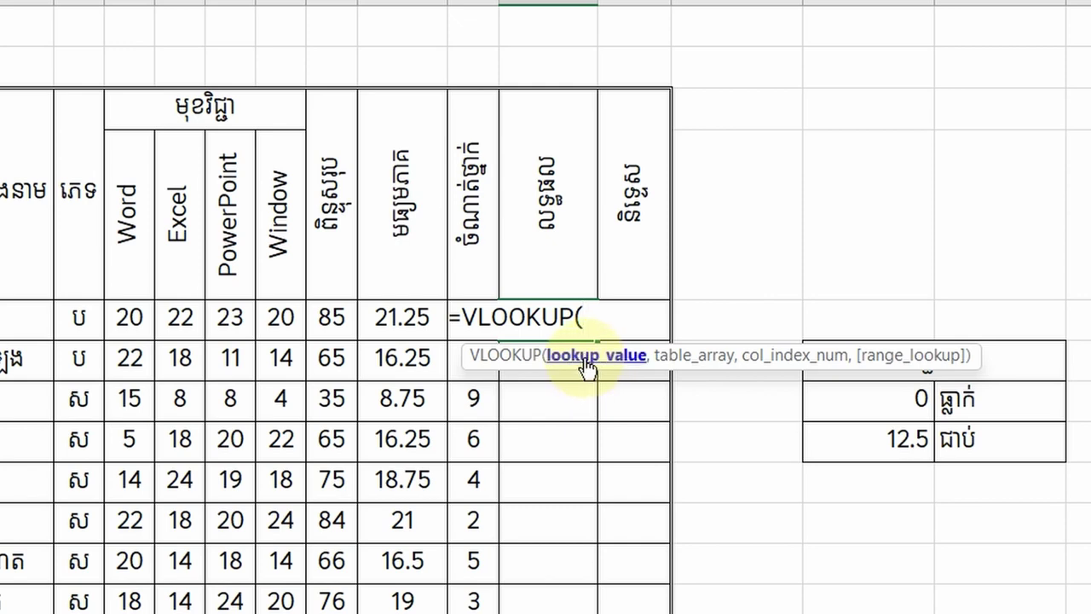
left_click(408, 311)
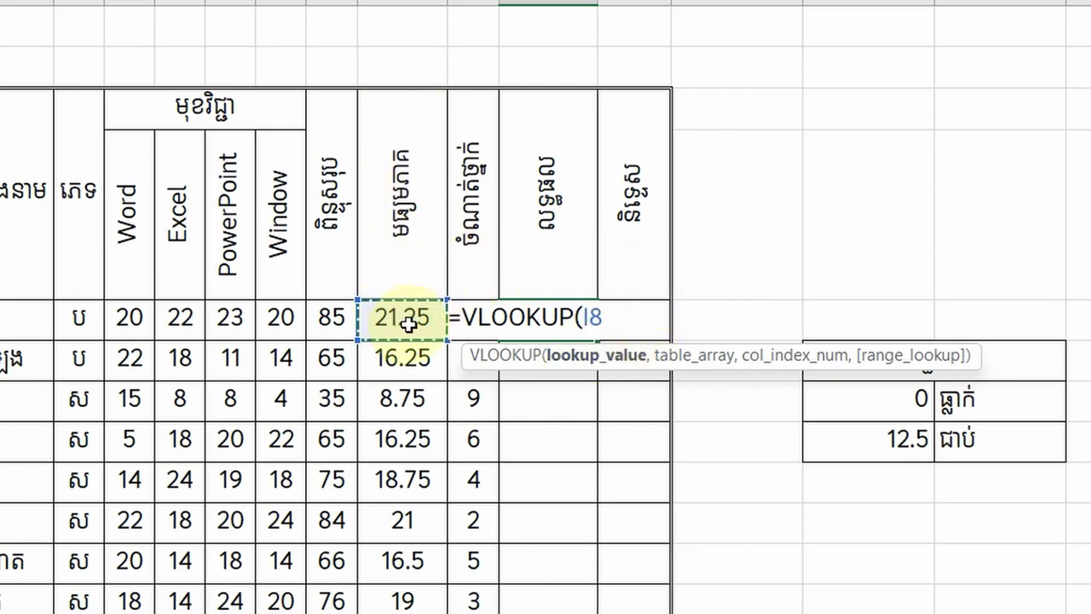
type(",")
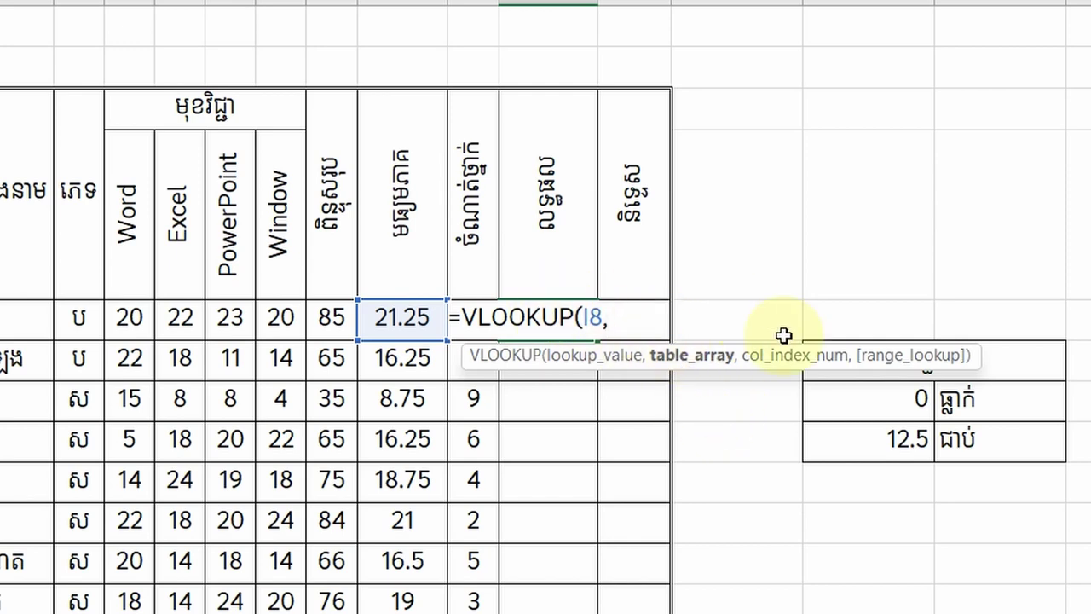
left_click_drag(866, 411, 989, 445)
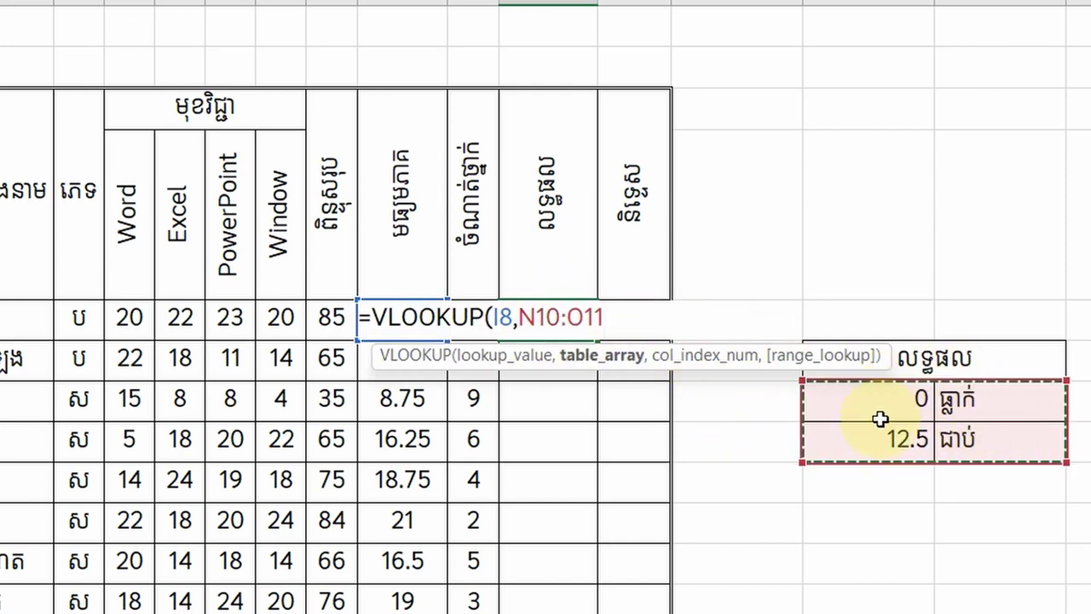
left_click_drag(906, 411, 984, 436)
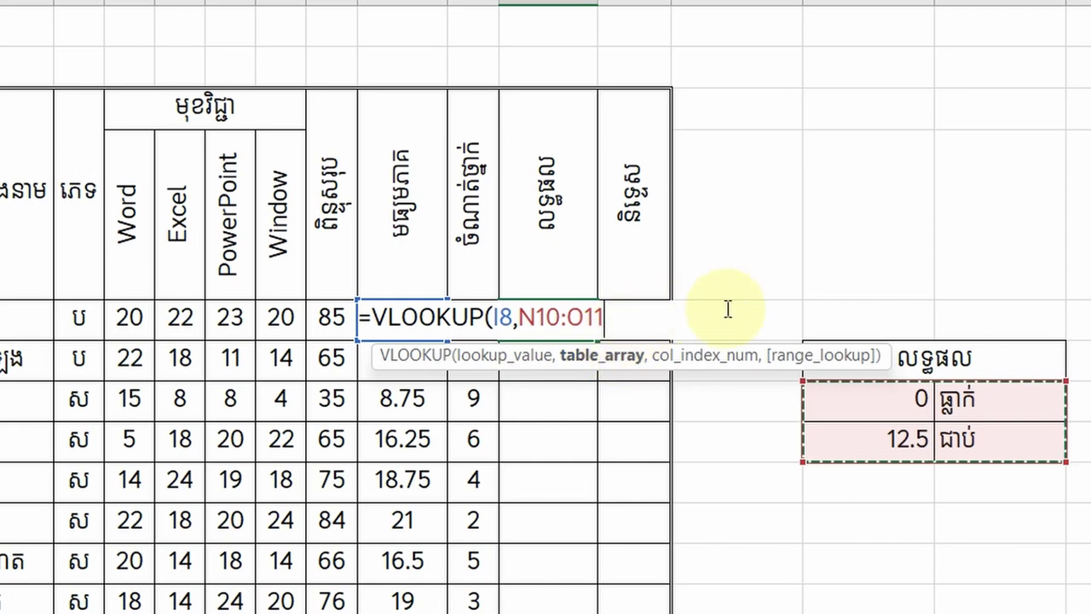
key("F4")
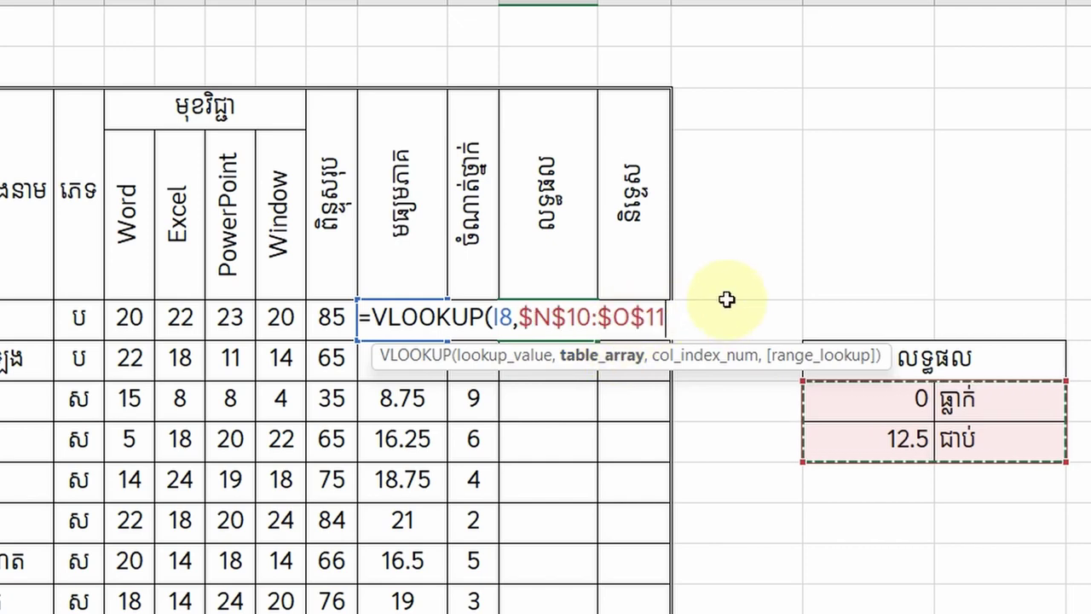
type(",2")
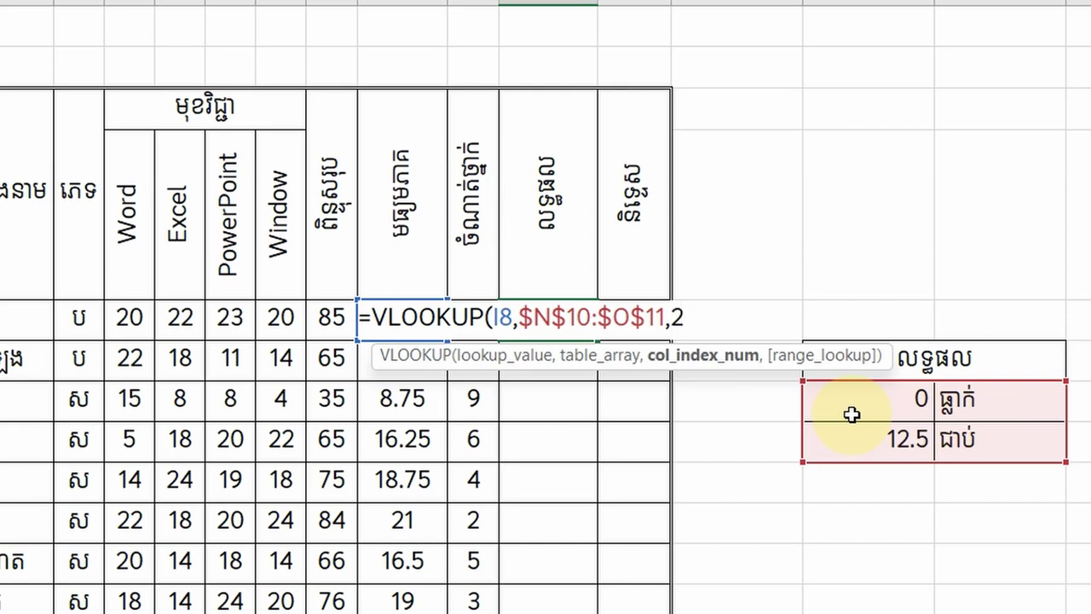
type(",")
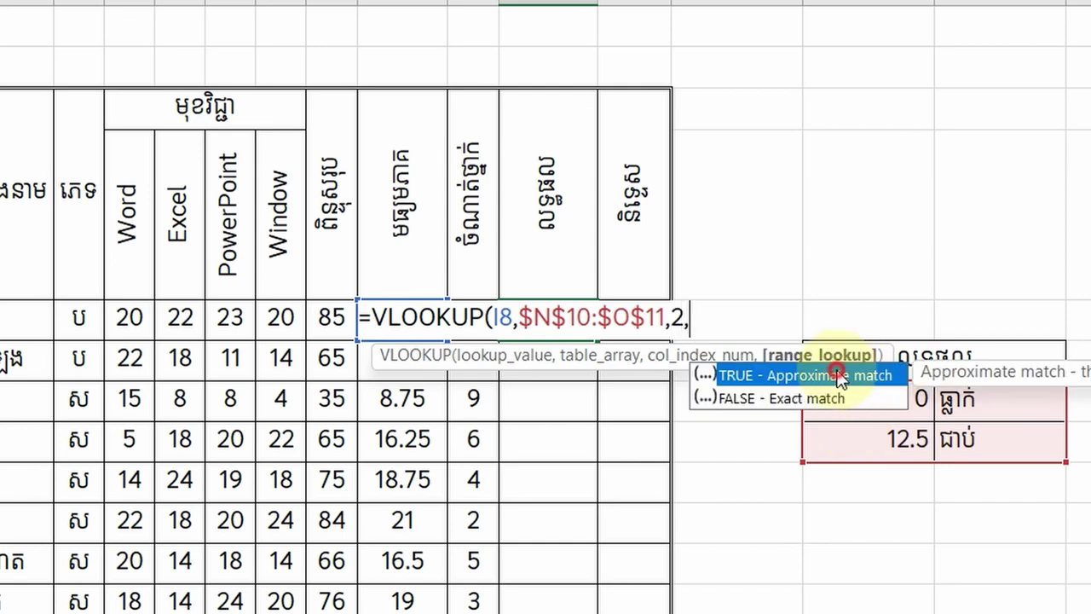
double_click(838, 376)
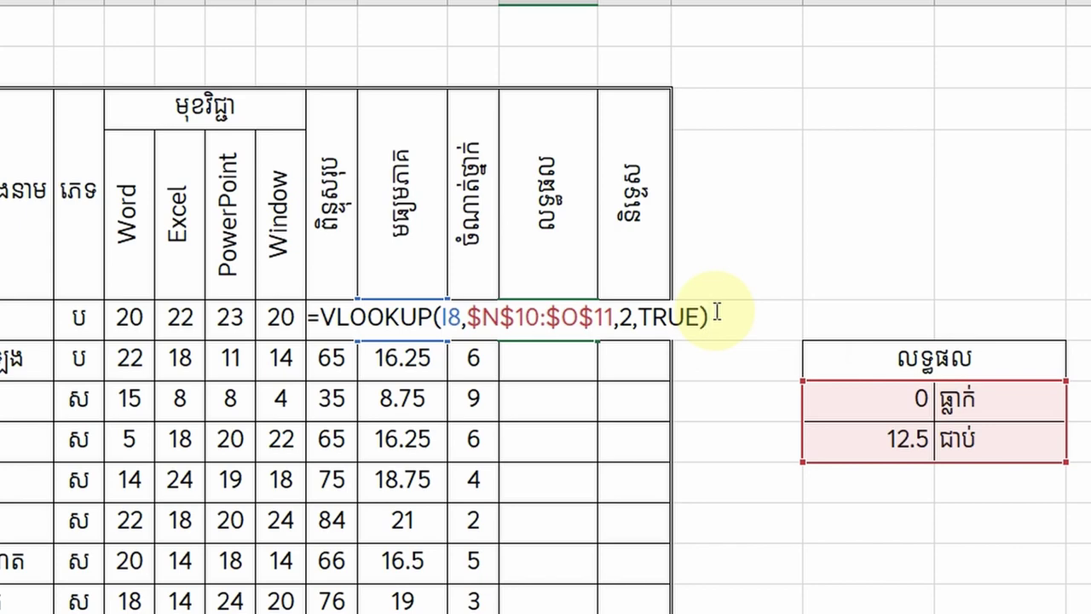
key("Return")
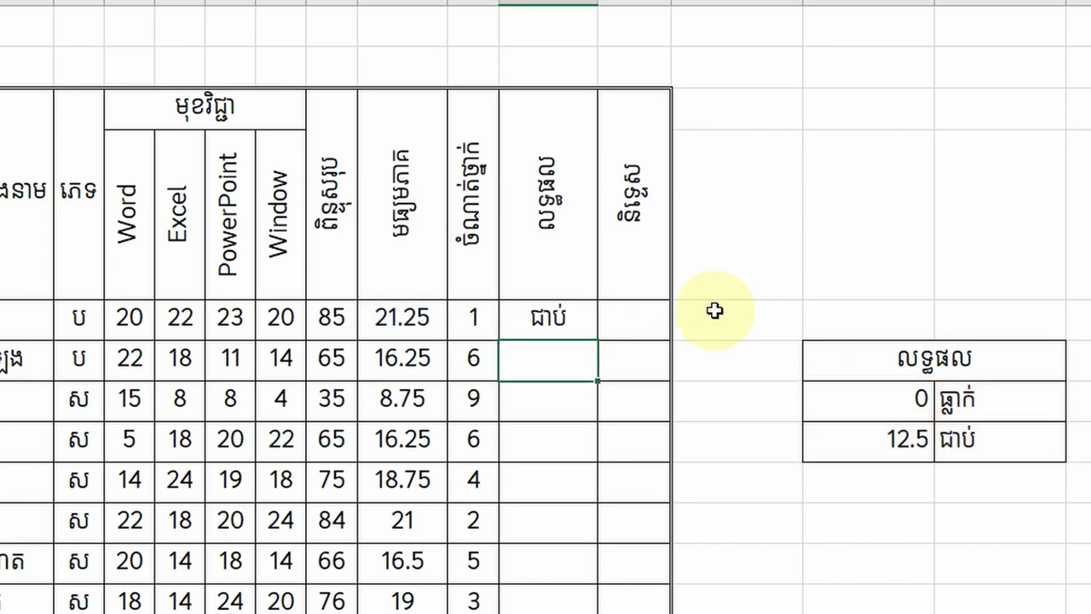
left_click(548, 317)
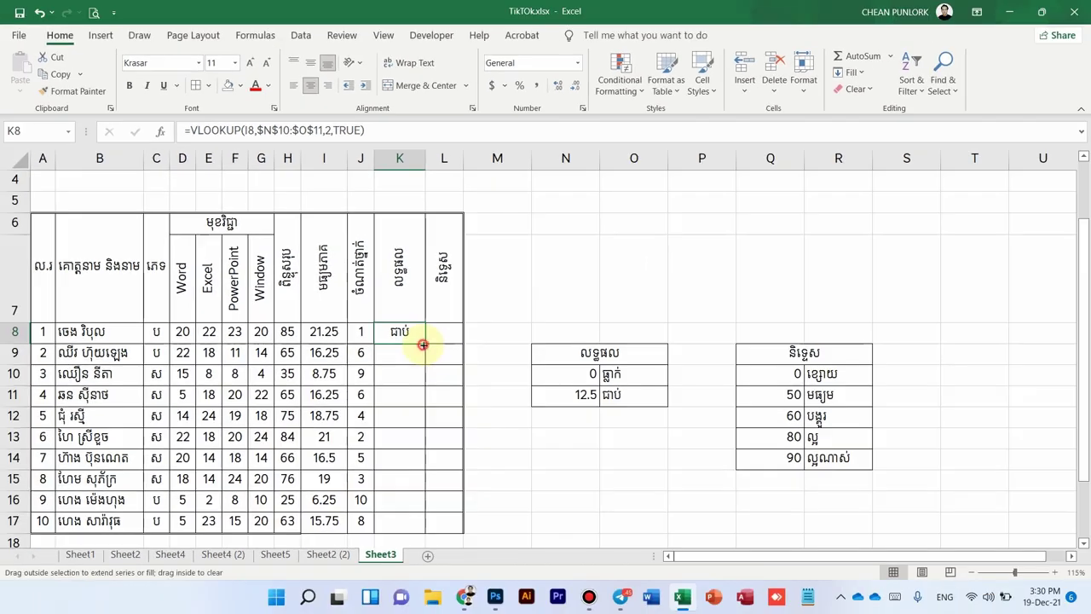
left_click_drag(424, 342, 415, 521)
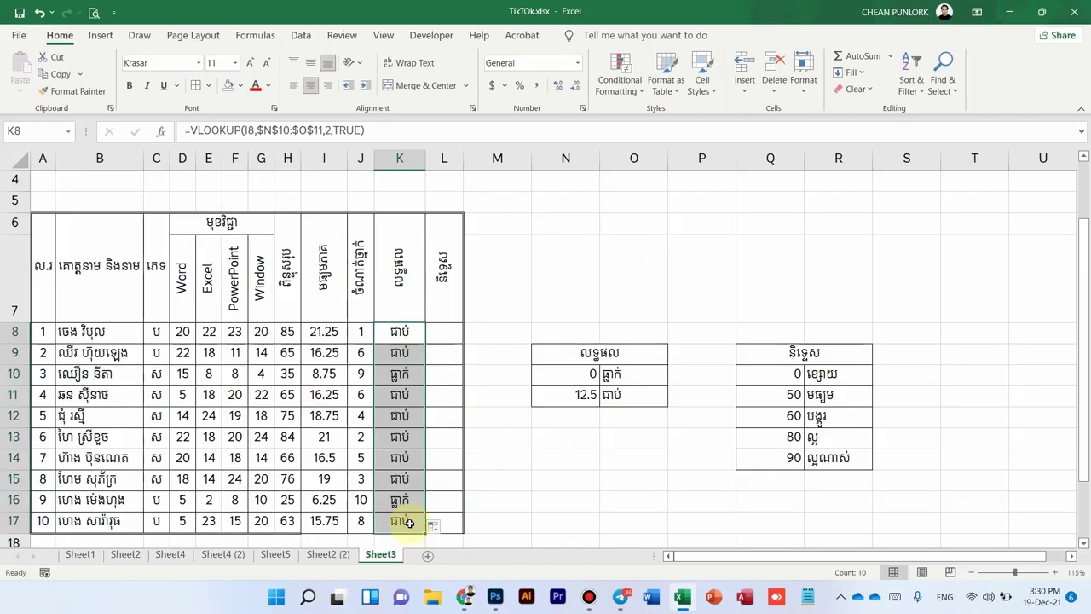
left_click(407, 373)
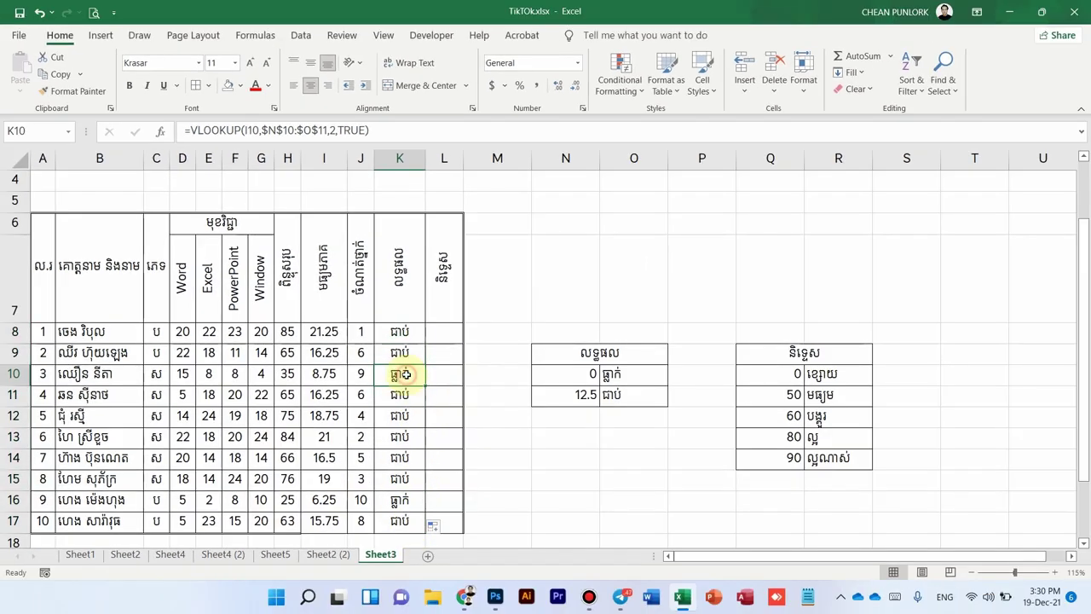
left_click(324, 373)
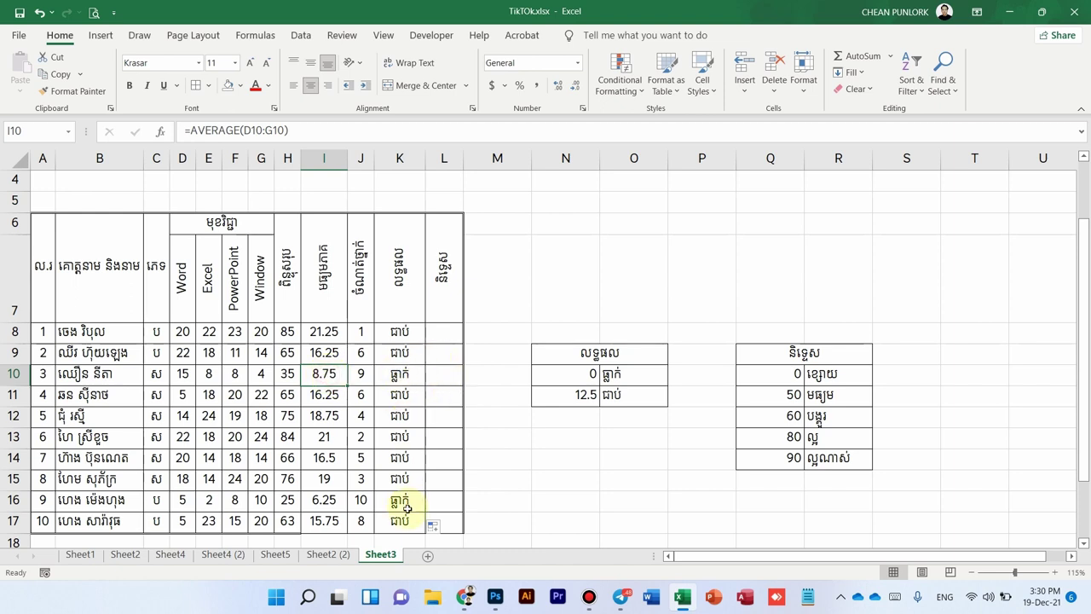
left_click(452, 331)
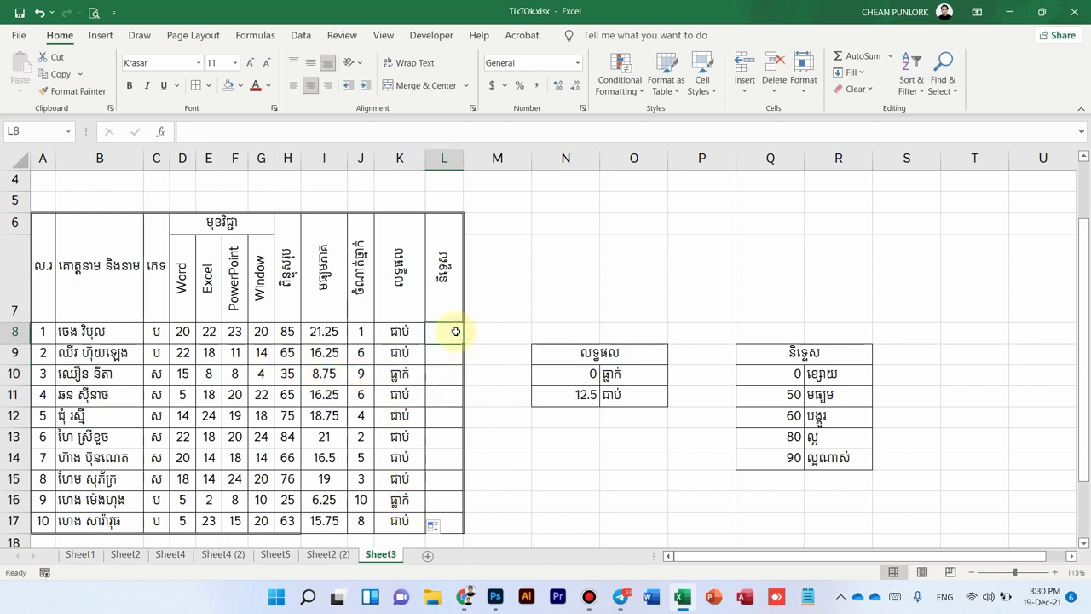
left_click(801, 353)
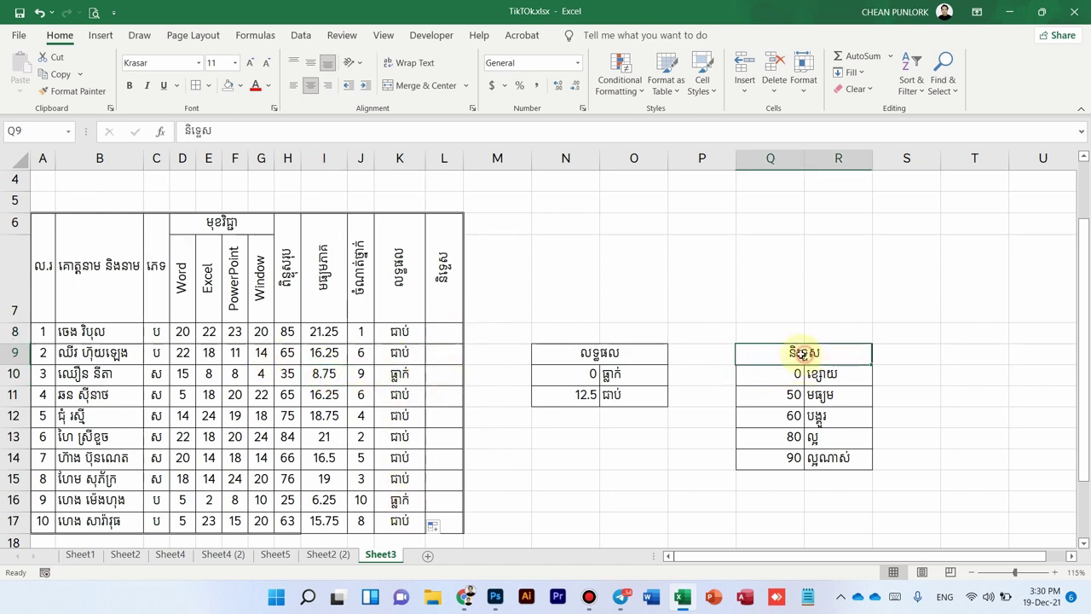
left_click(795, 374)
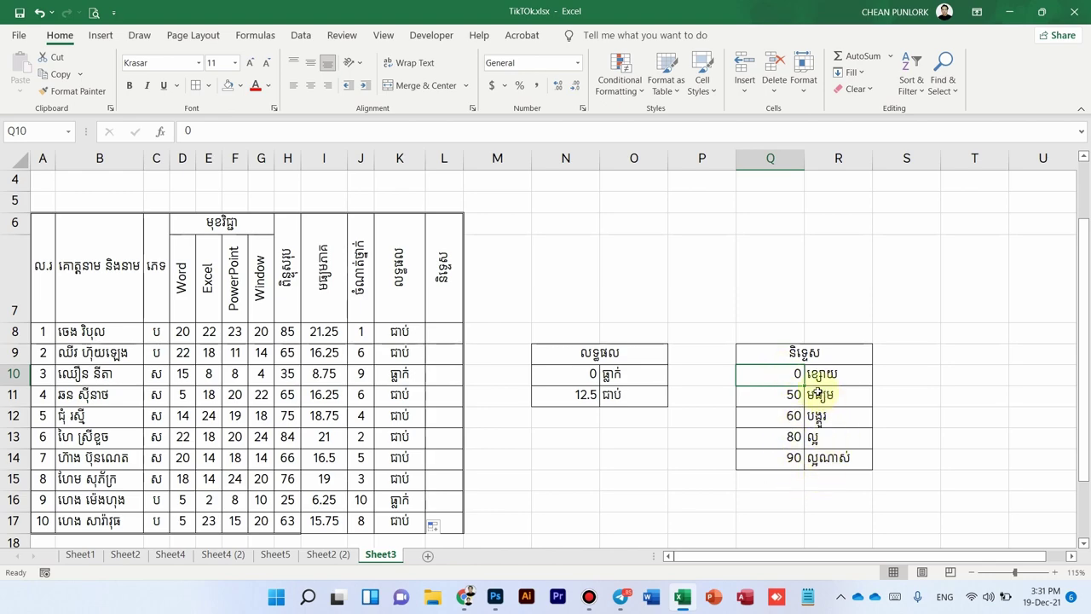
Step: Enter =VLOOKUP(H8,$Q$10:$R$14,2,TRUE) in L8, returning ល្អ for the total of 85
left_click(454, 326)
type("=")
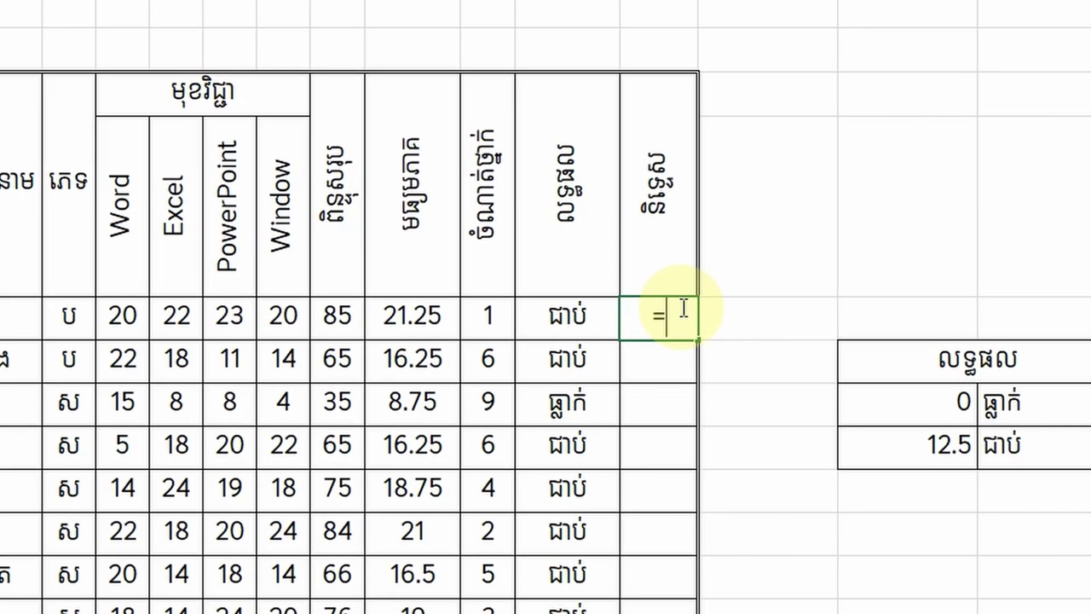
type("vlook")
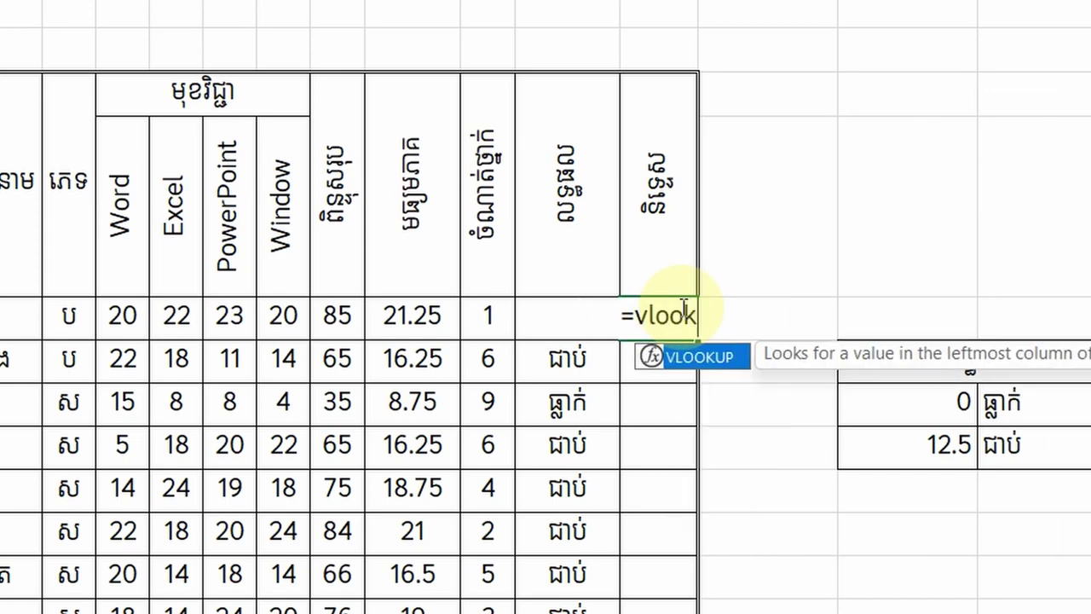
key("Tab")
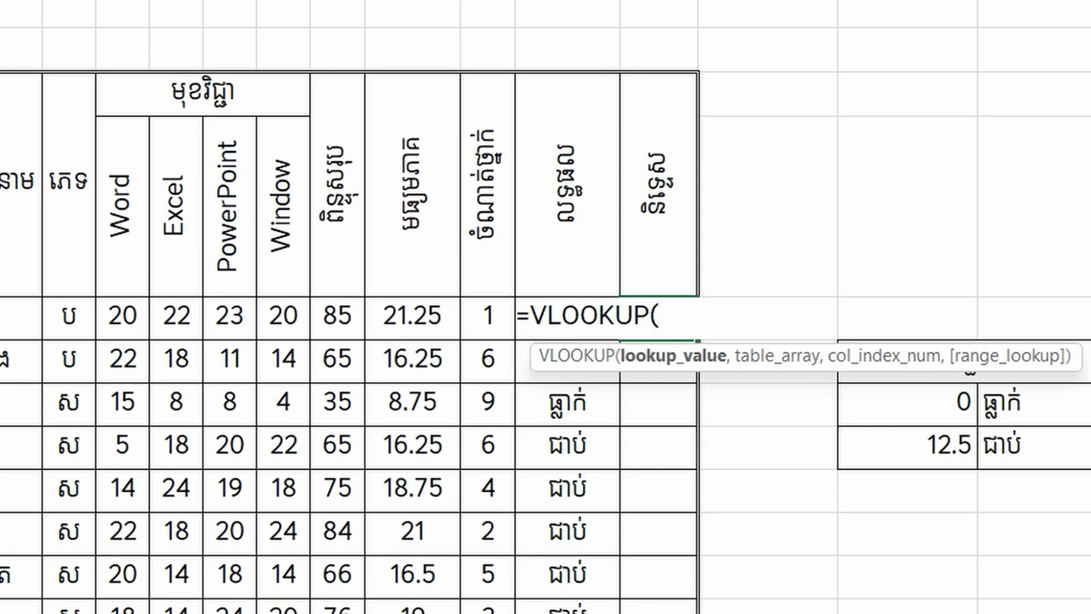
left_click(331, 319)
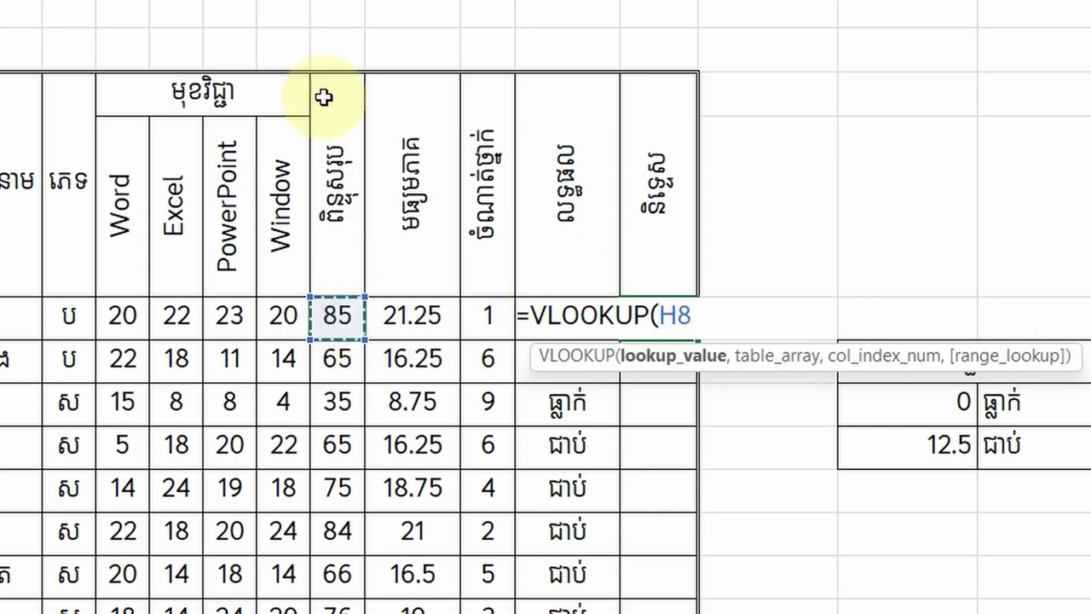
type(",")
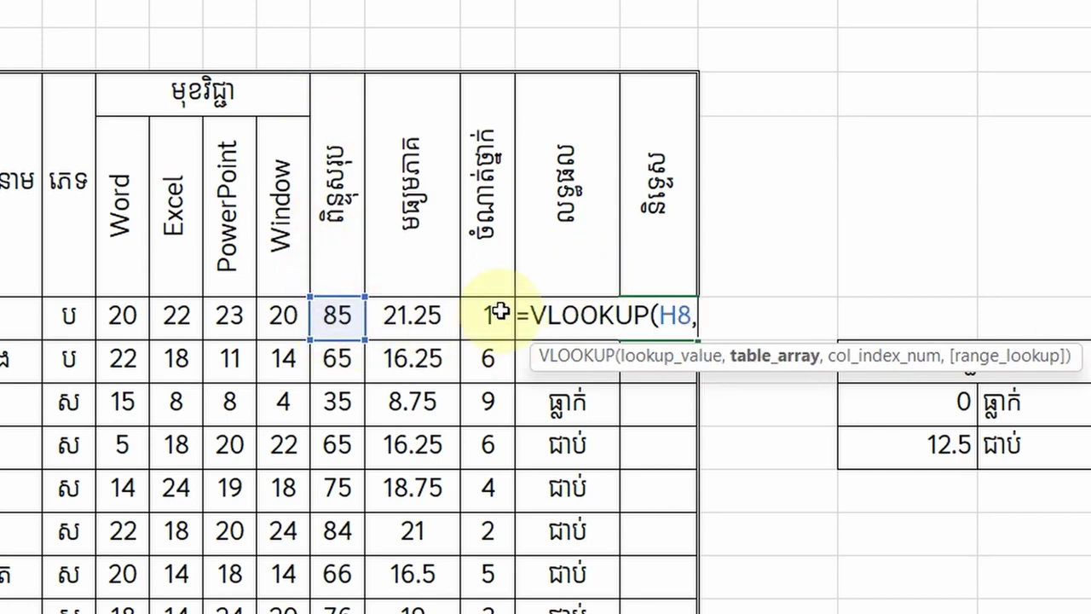
left_click_drag(755, 400, 874, 572)
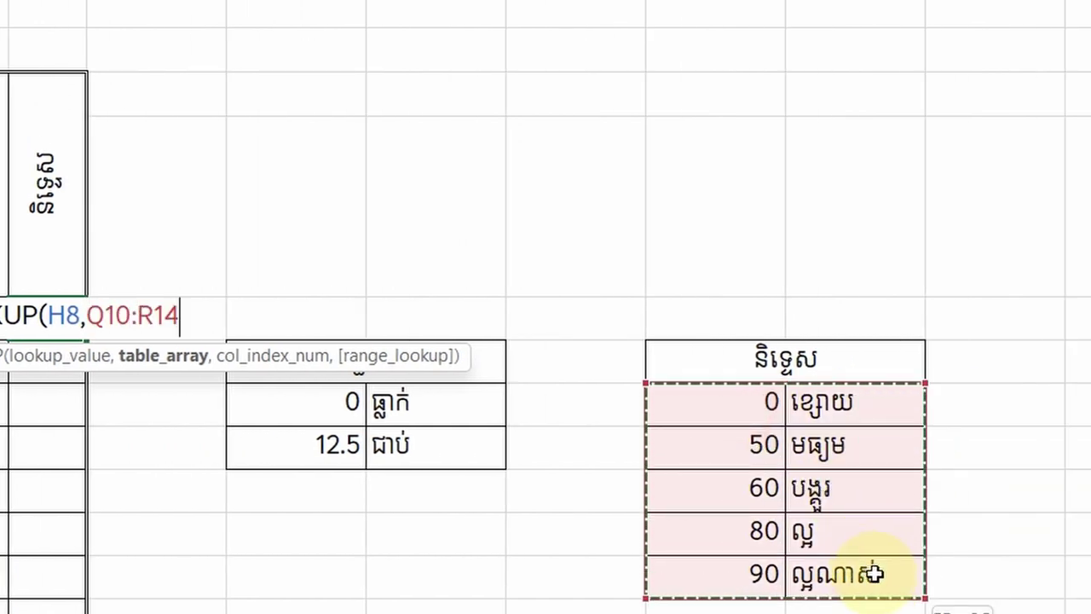
key("F4")
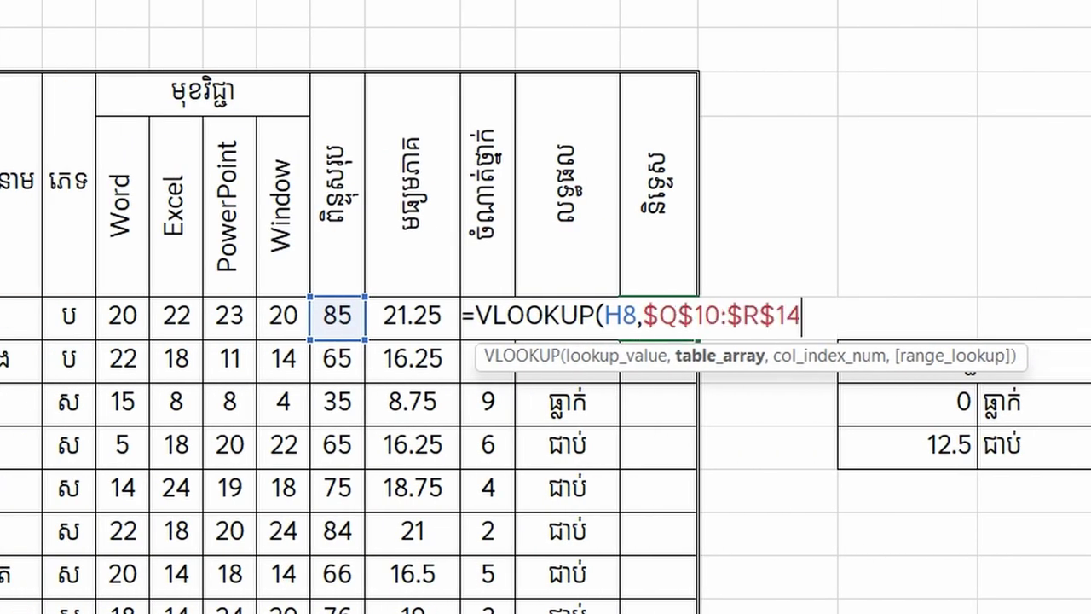
type(",2")
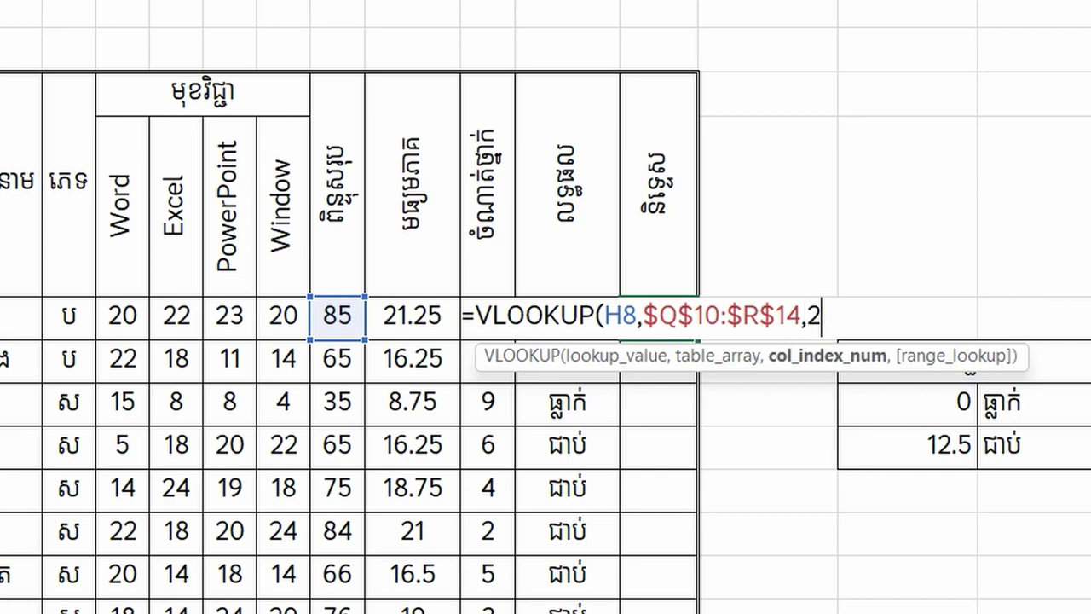
type(",t")
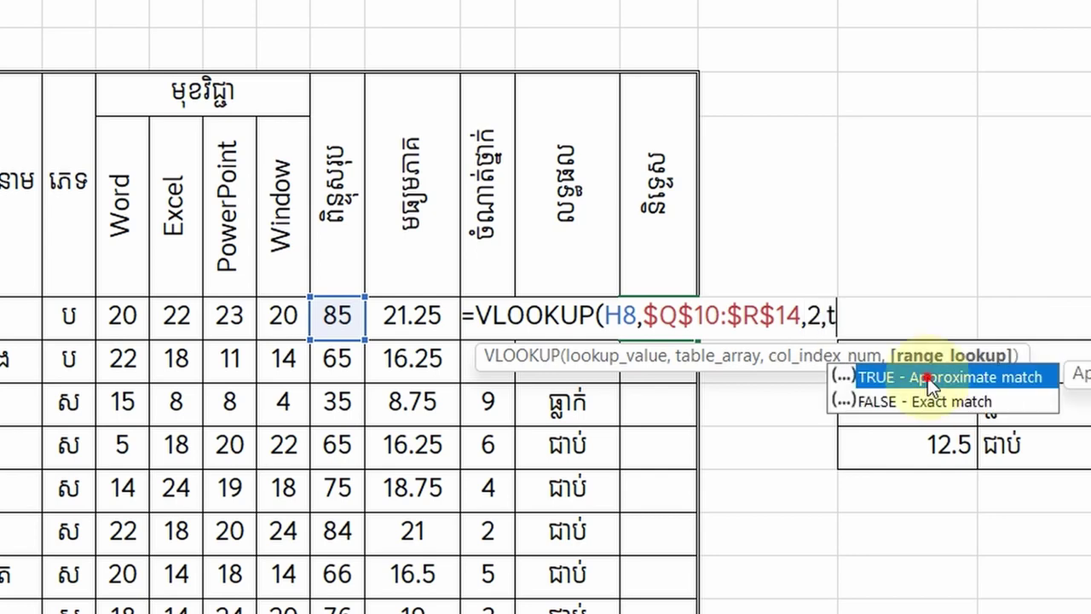
double_click(929, 375)
key("Return")
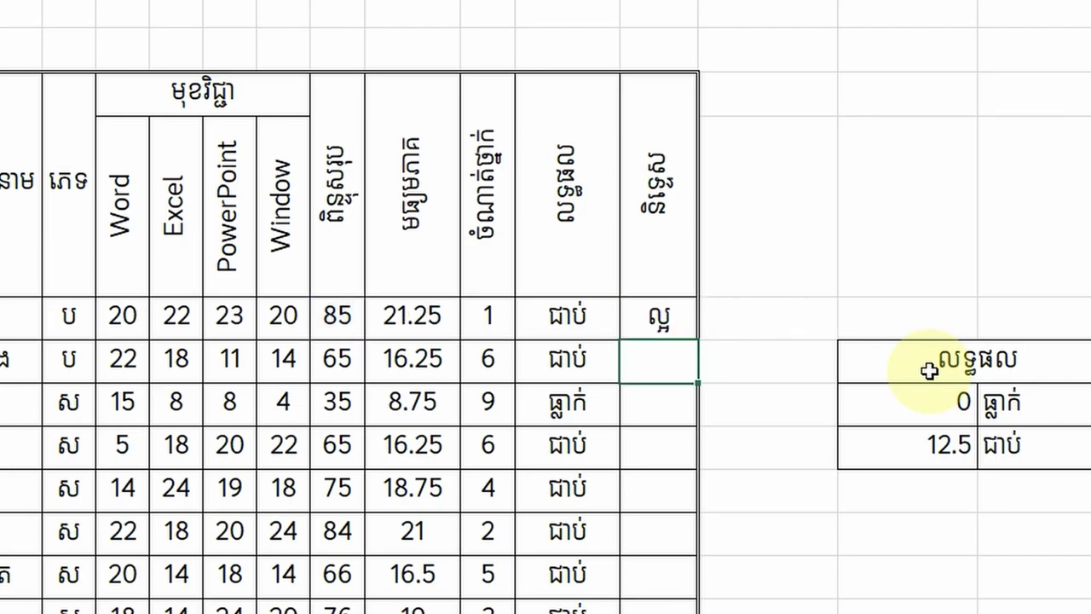
left_click(443, 332)
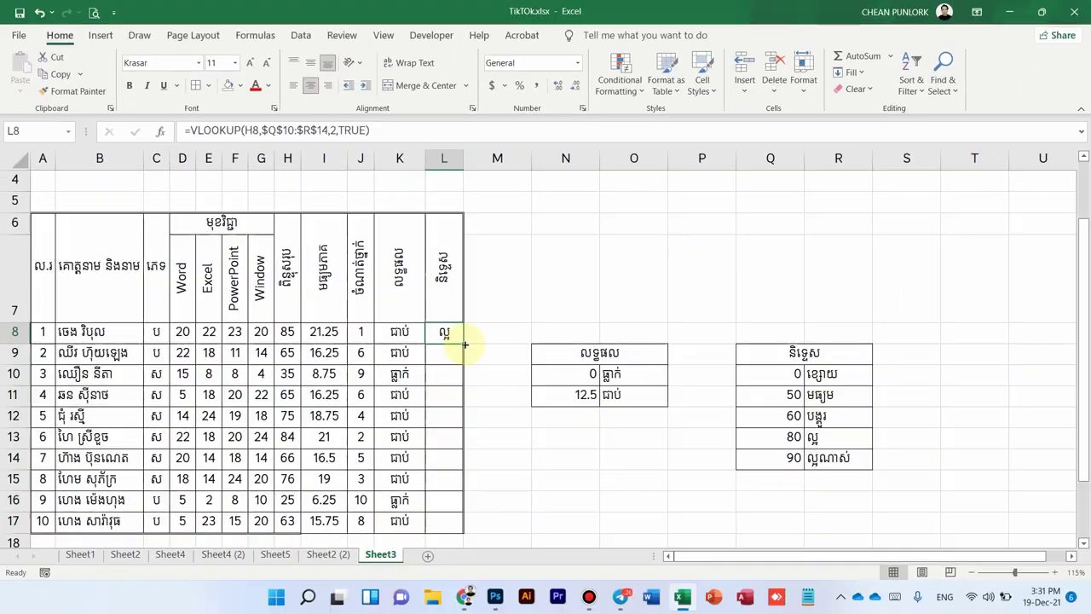
Step: Copy L8's grade formula down to L17 for all ten students
left_click_drag(462, 342, 461, 522)
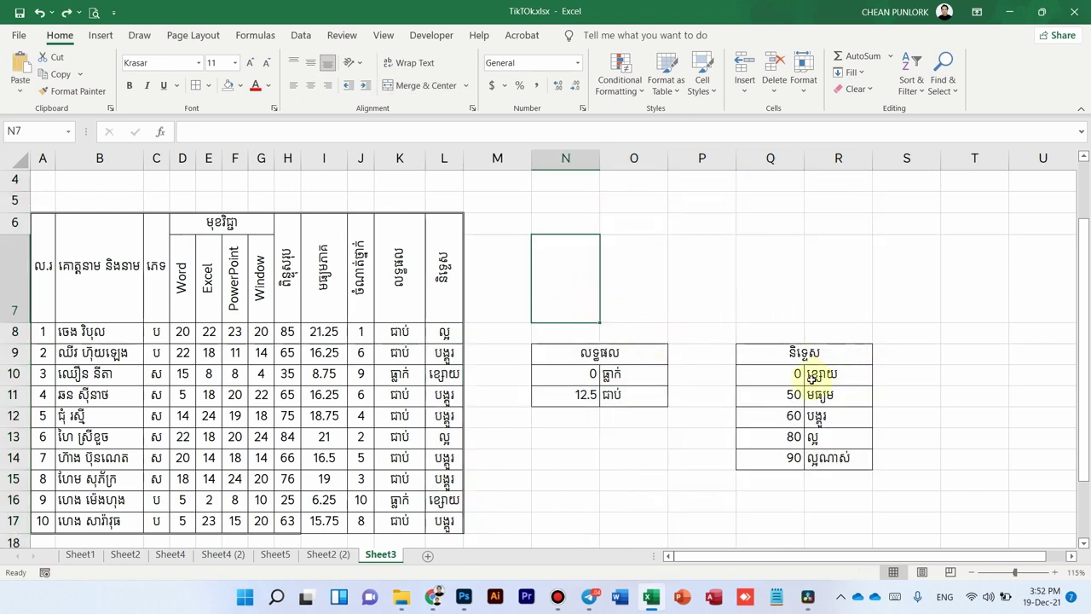
left_click(567, 159)
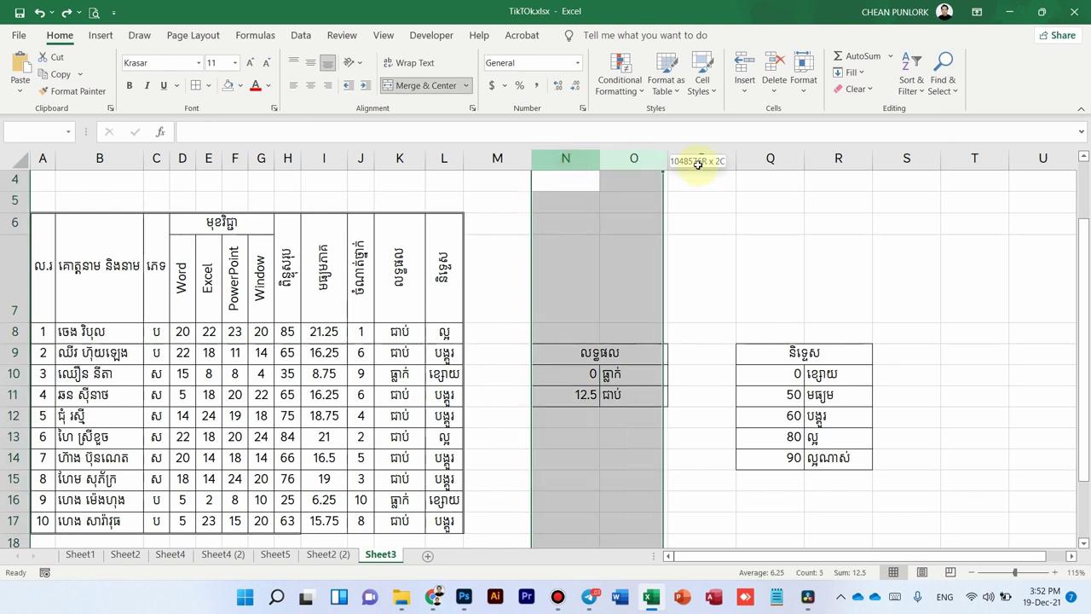
left_click_drag(567, 159, 848, 171)
right_click(595, 163)
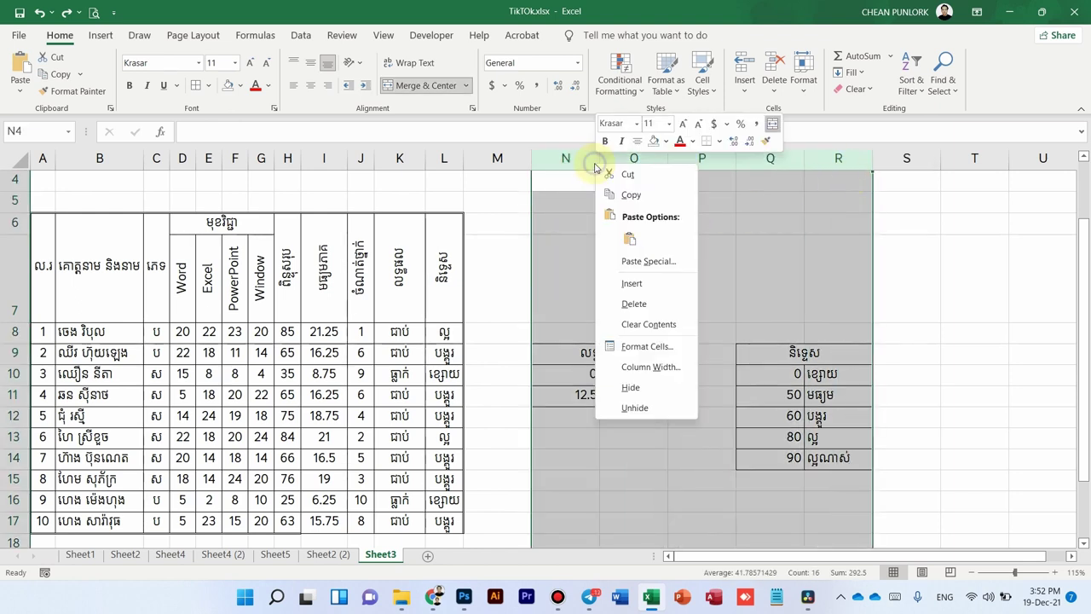
left_click(646, 389)
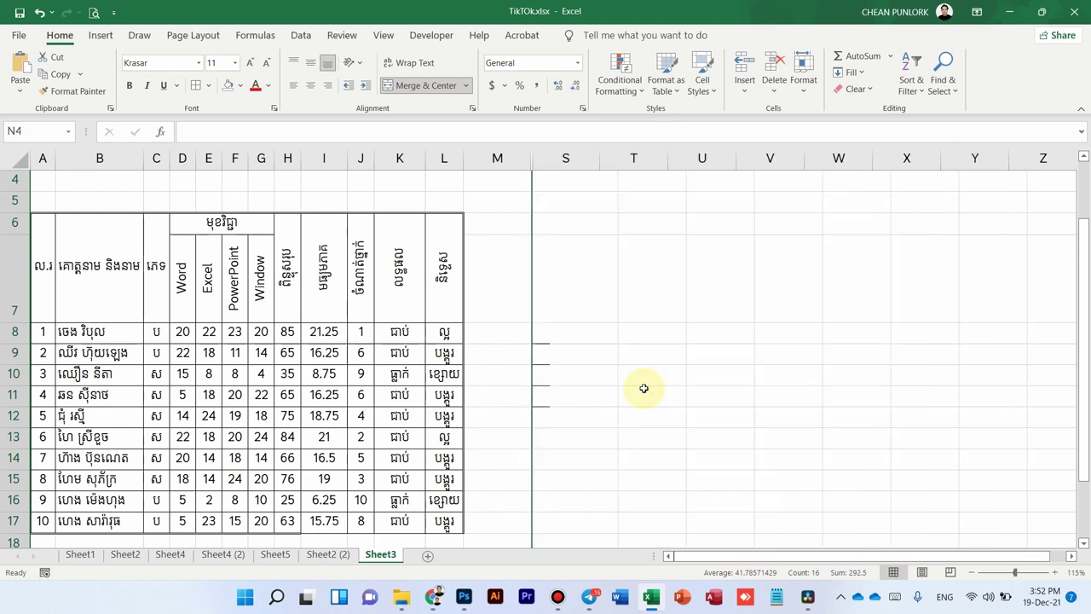
left_click(567, 282)
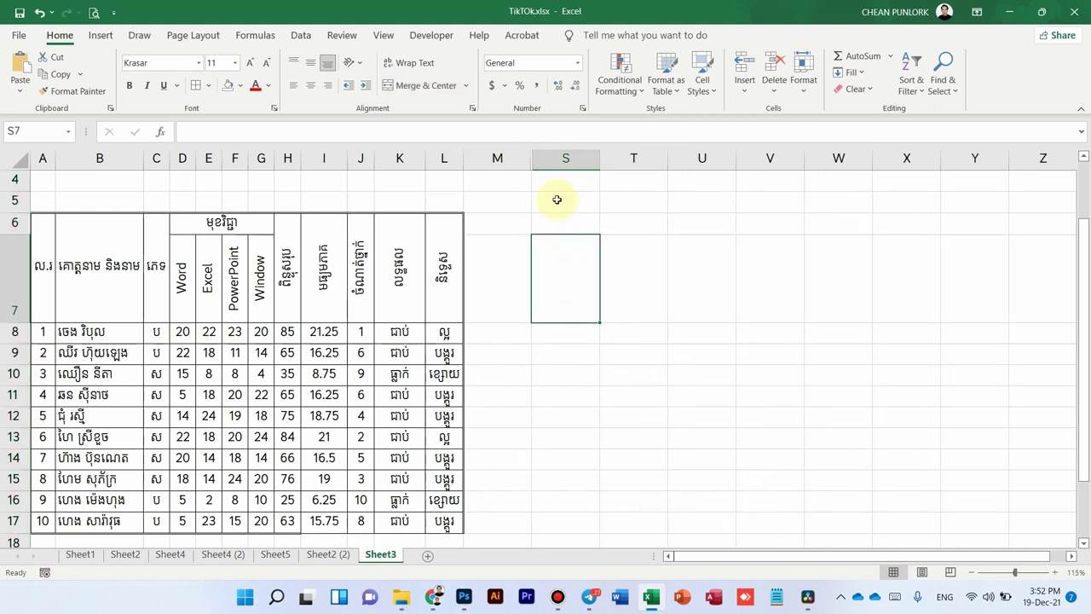
left_click_drag(561, 159, 530, 160)
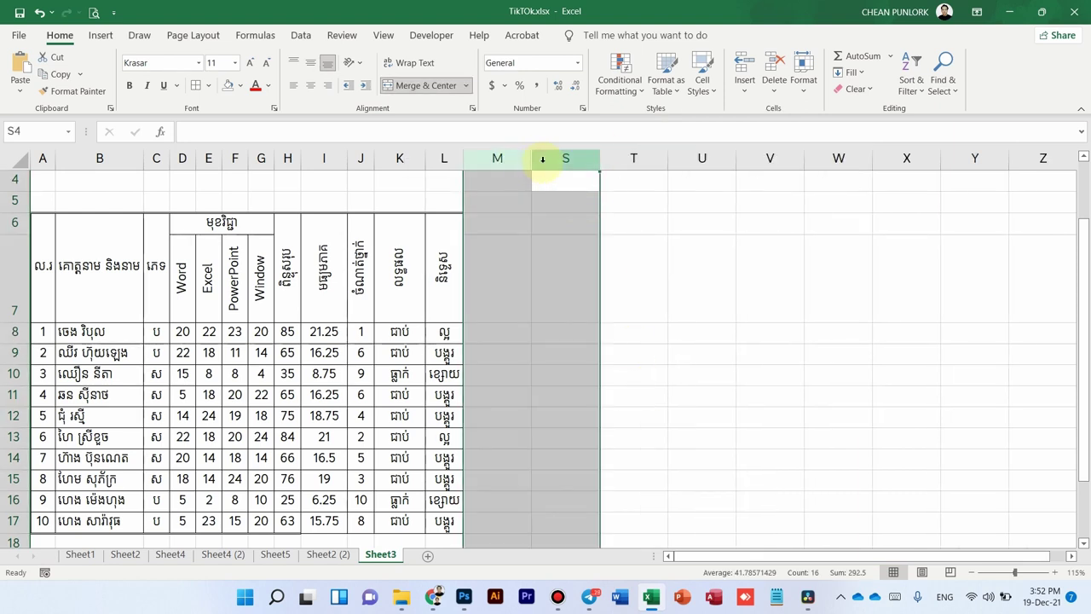
right_click(543, 160)
left_click(596, 402)
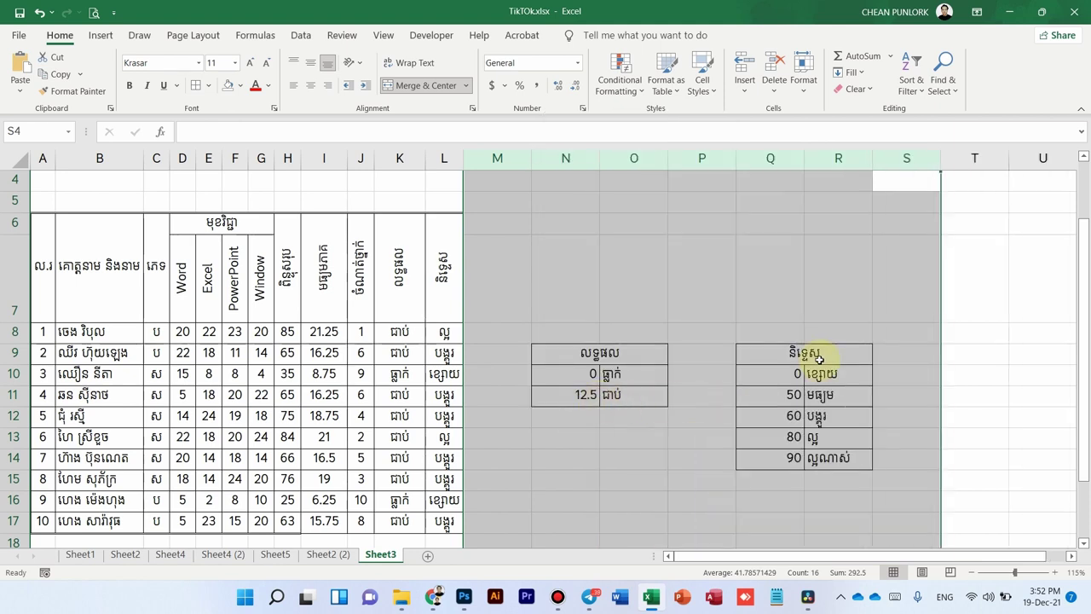
left_click(663, 457)
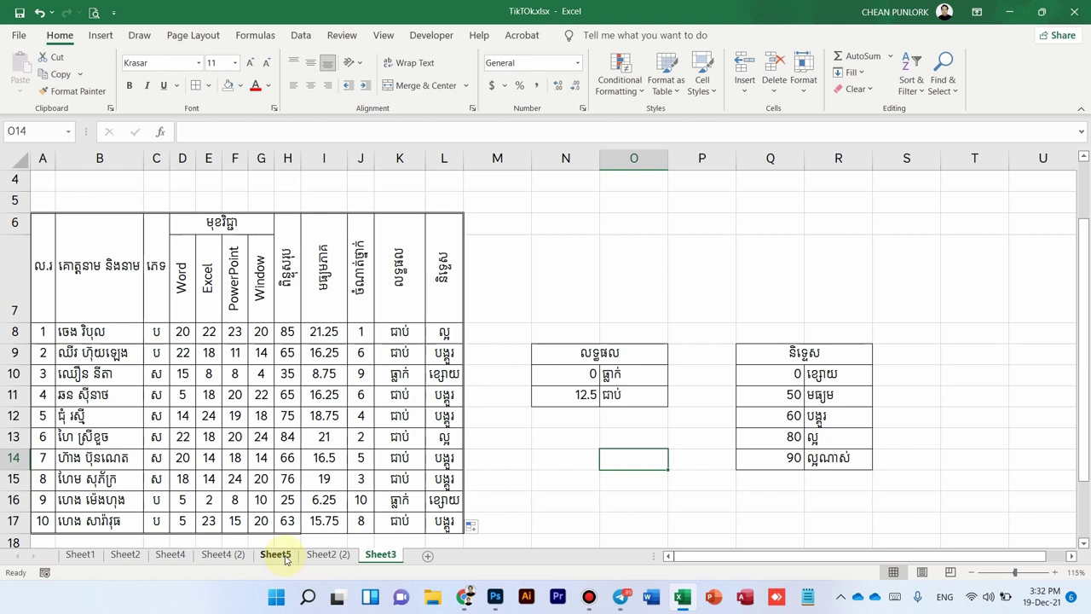
Step: Pass through Sheet5 to reach the Sheet2 (2) ID-and-names table, whose name cell shows មិនមានទិន្នន័យ
left_click(275, 555)
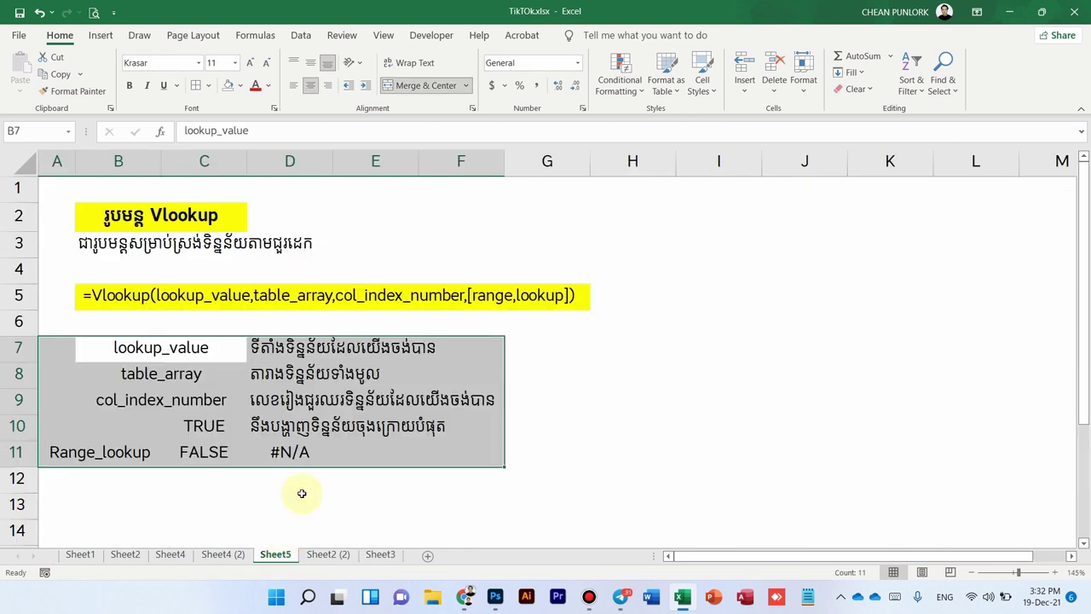
left_click(327, 555)
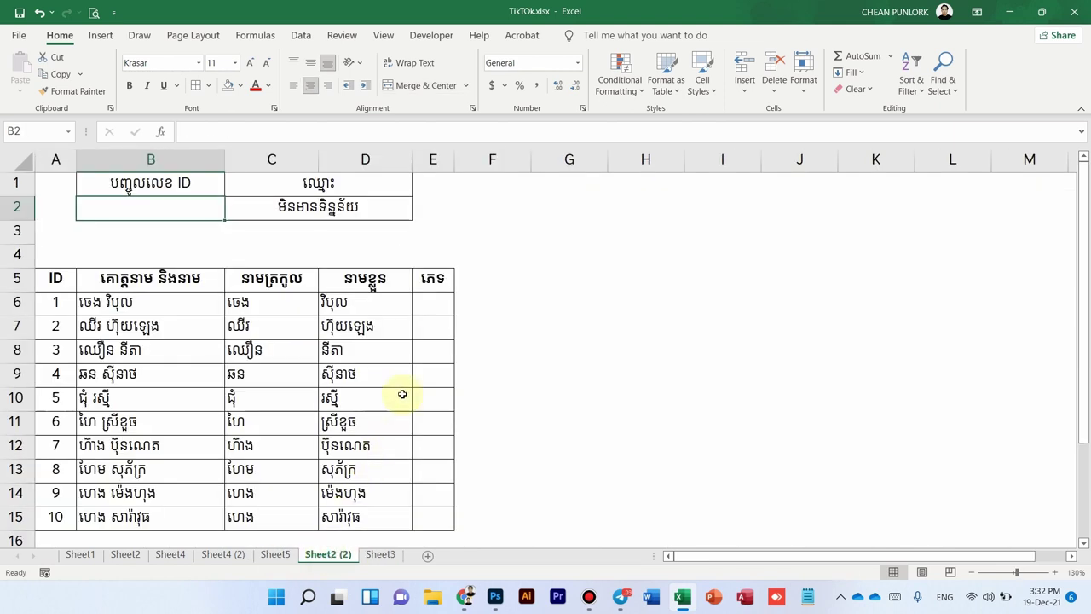